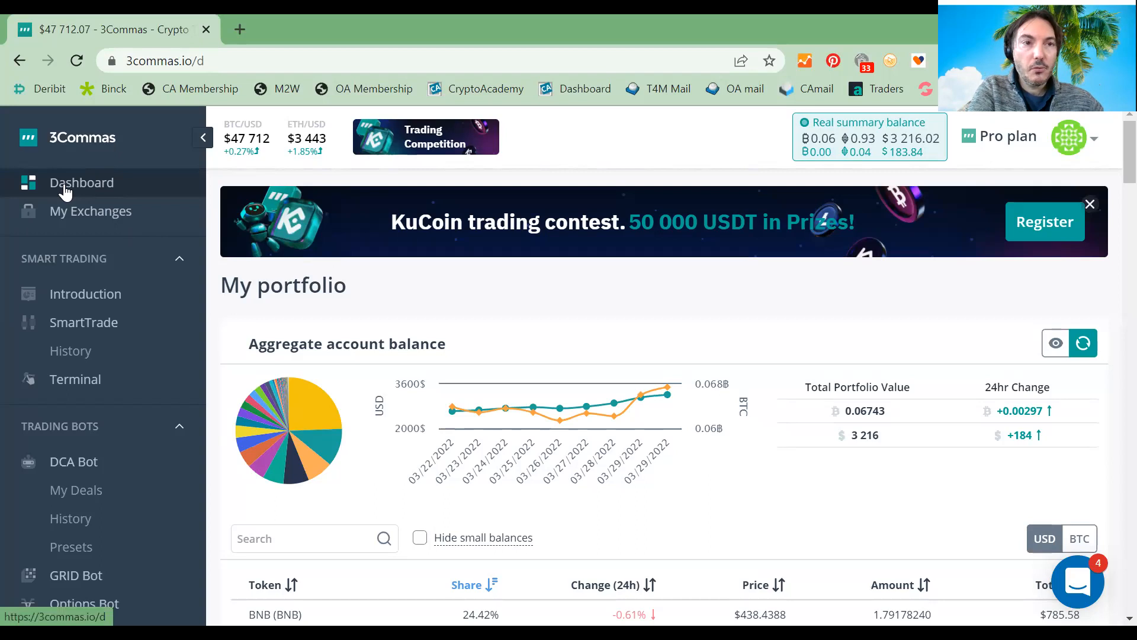
Open the SmartTrade page and set the market to USDT.
scroll(92, 216, down, 2)
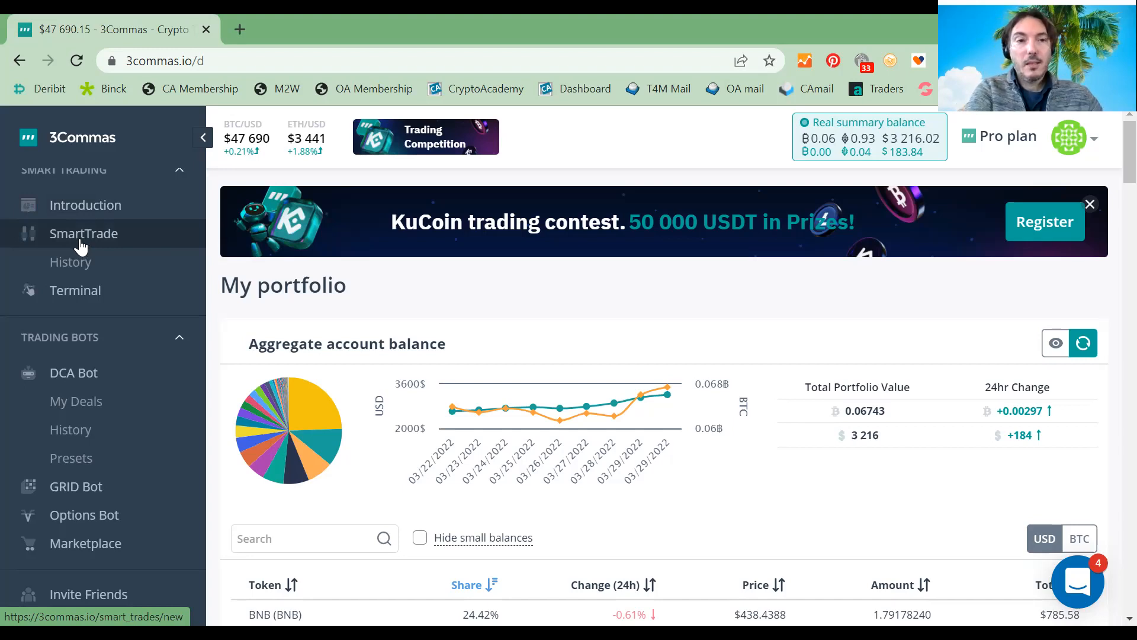
click(81, 245)
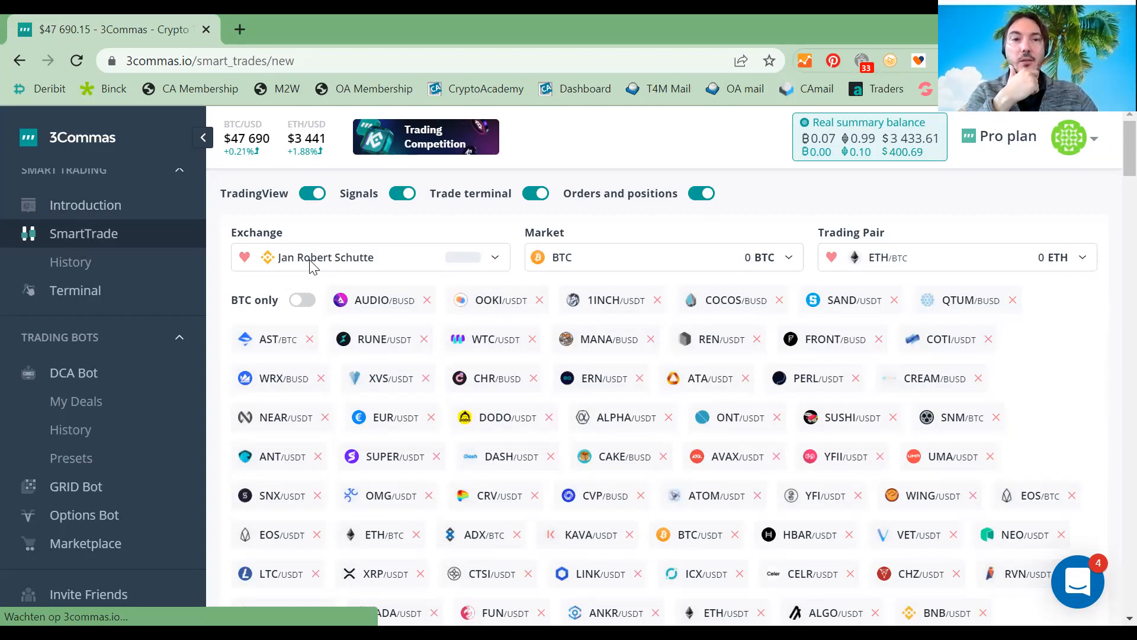
click(560, 259)
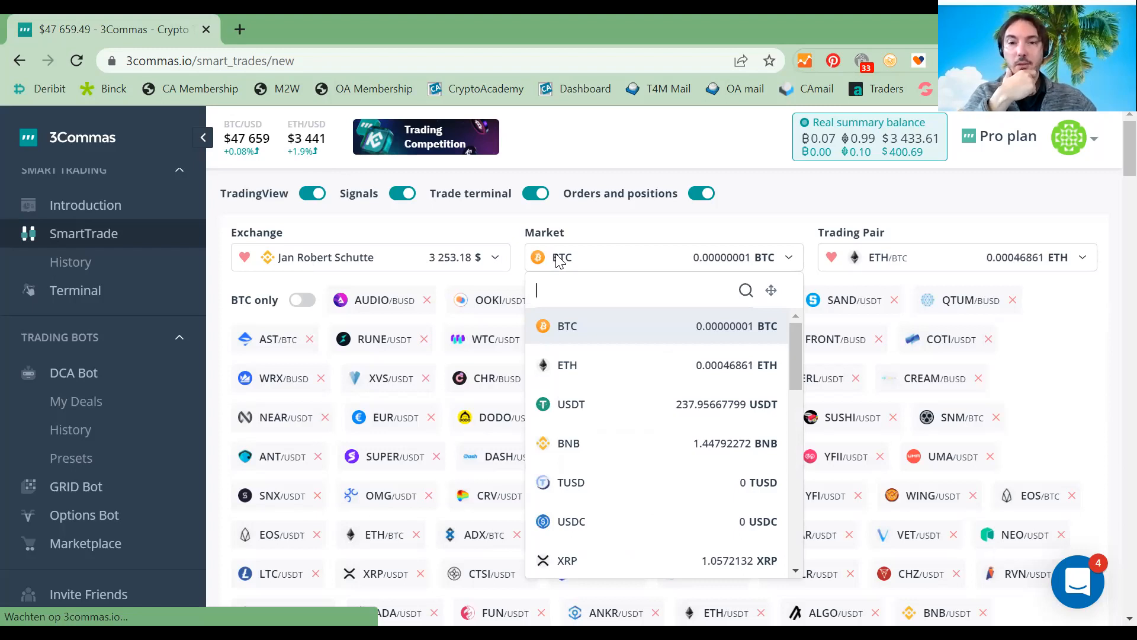
click(659, 408)
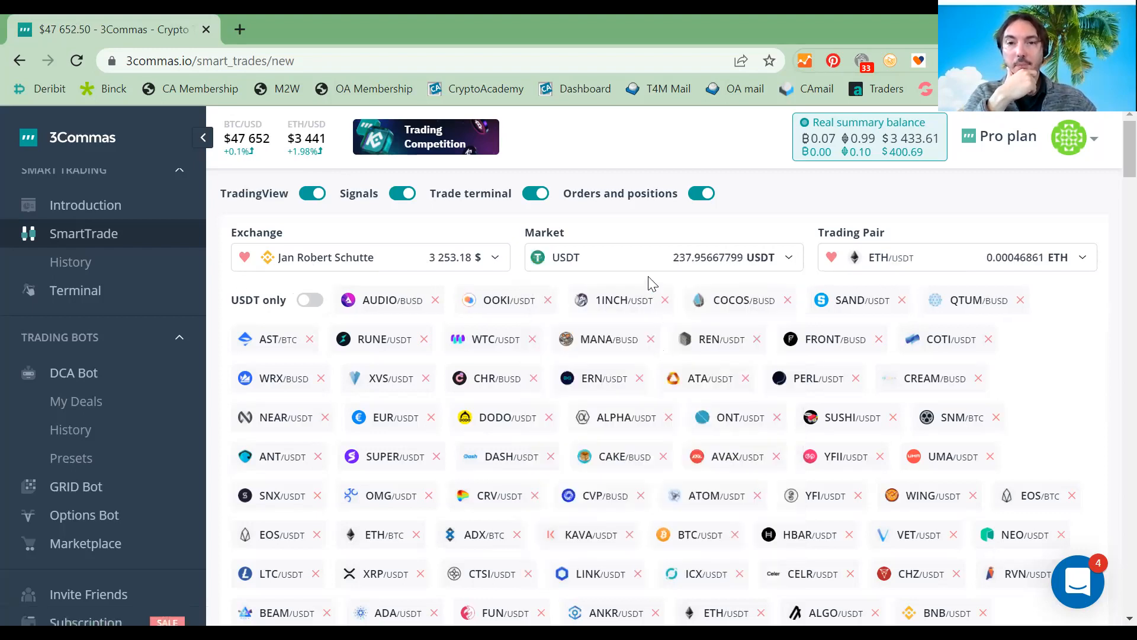
Search the trading pairs for APE and select APE/USDT.
click(900, 260)
text(AP)
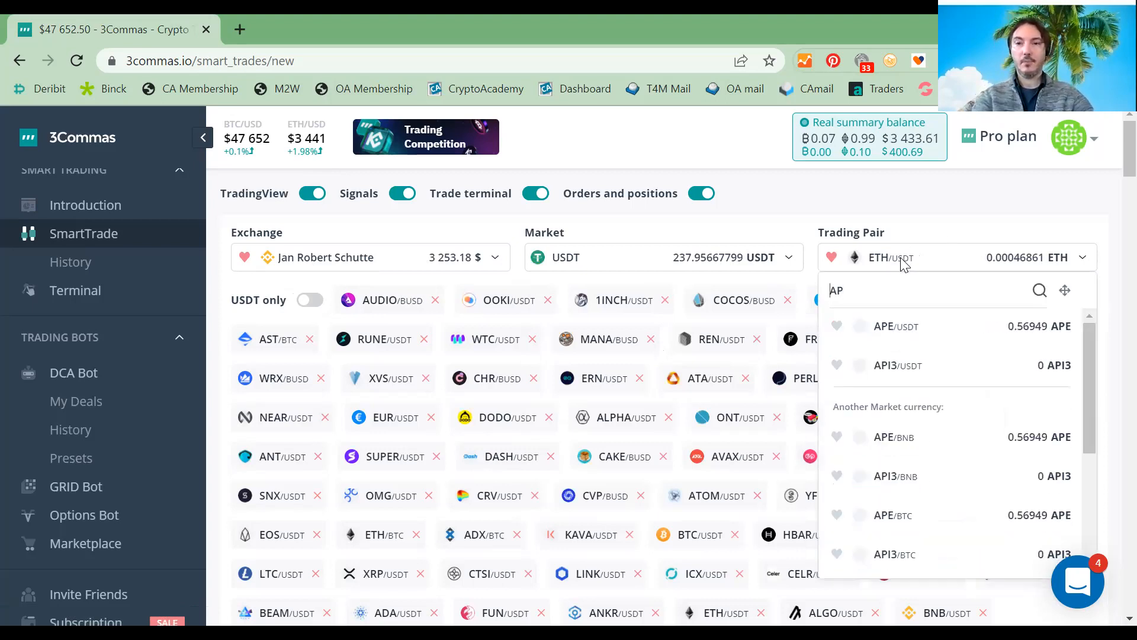
key(Delete)
text(AP)
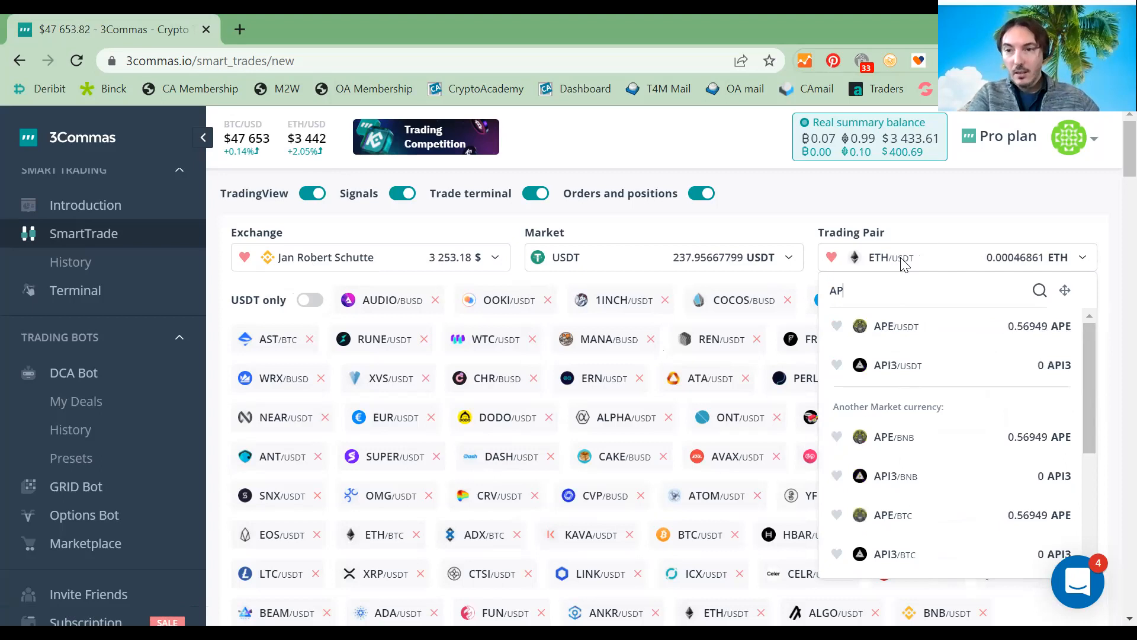
text(E)
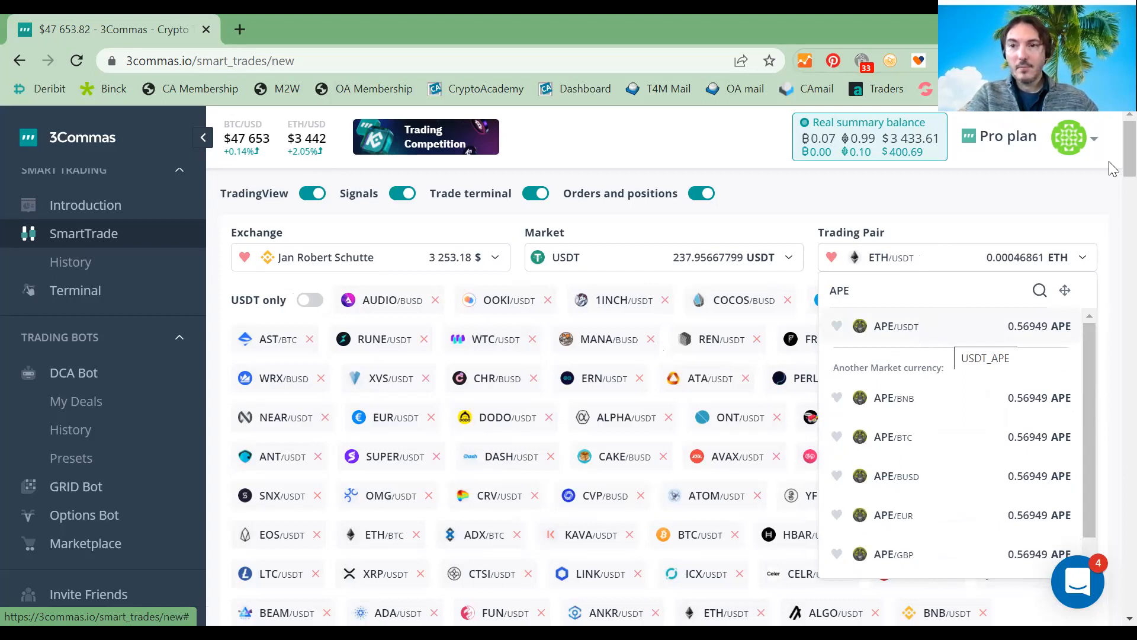
key(Return)
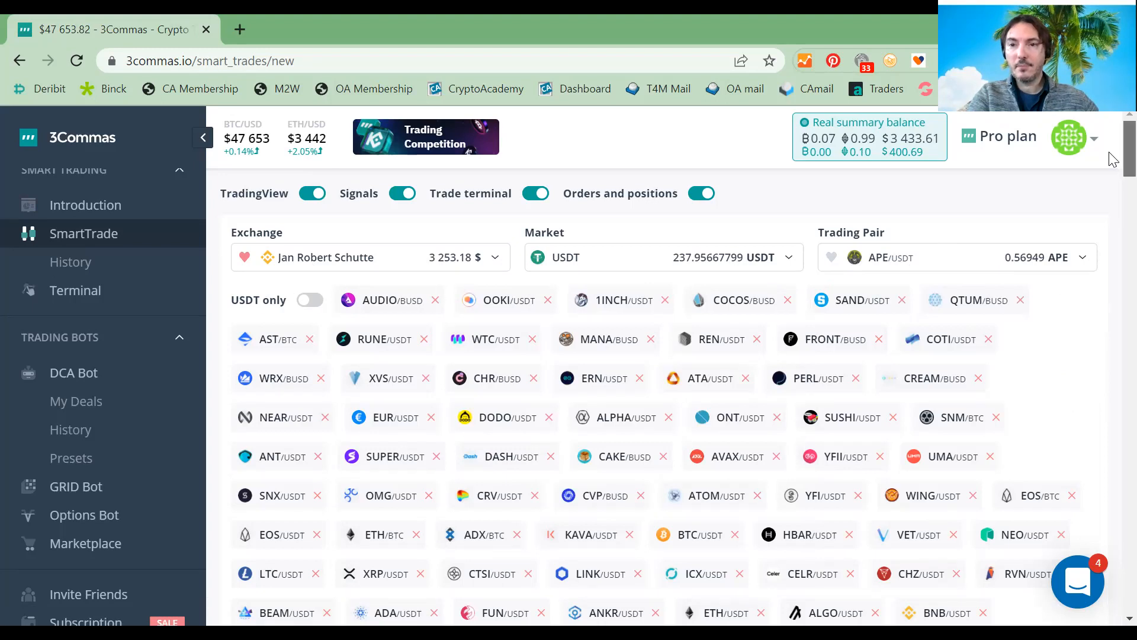
Examine the APE/USDT chart and order book, and compare the Buy/Sell order form with the Smart Trade form.
scroll(1112, 159, down, 2)
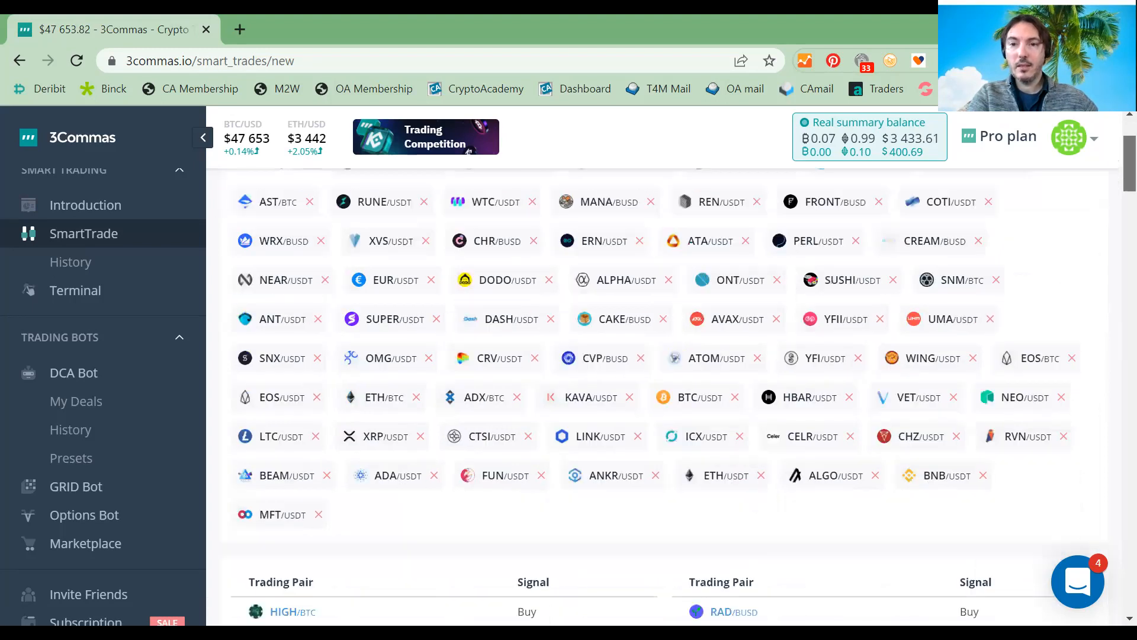
scroll(670, 391, down, 6)
scroll(551, 375, down, 2)
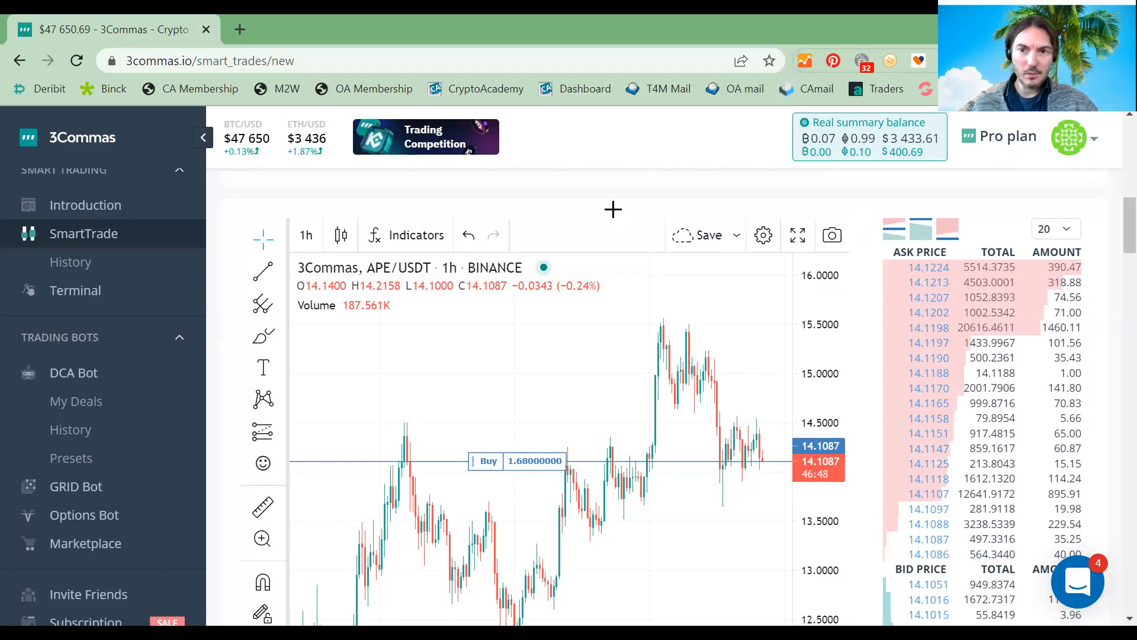
scroll(711, 282, down, 2)
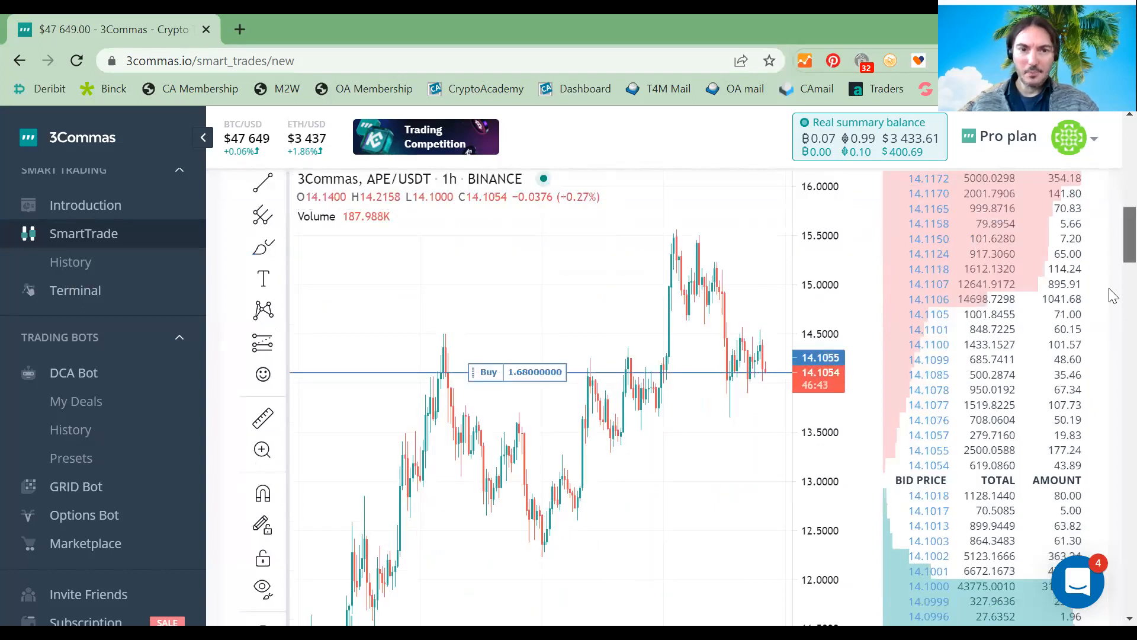
scroll(1112, 296, down, 7)
scroll(1113, 304, down, 1)
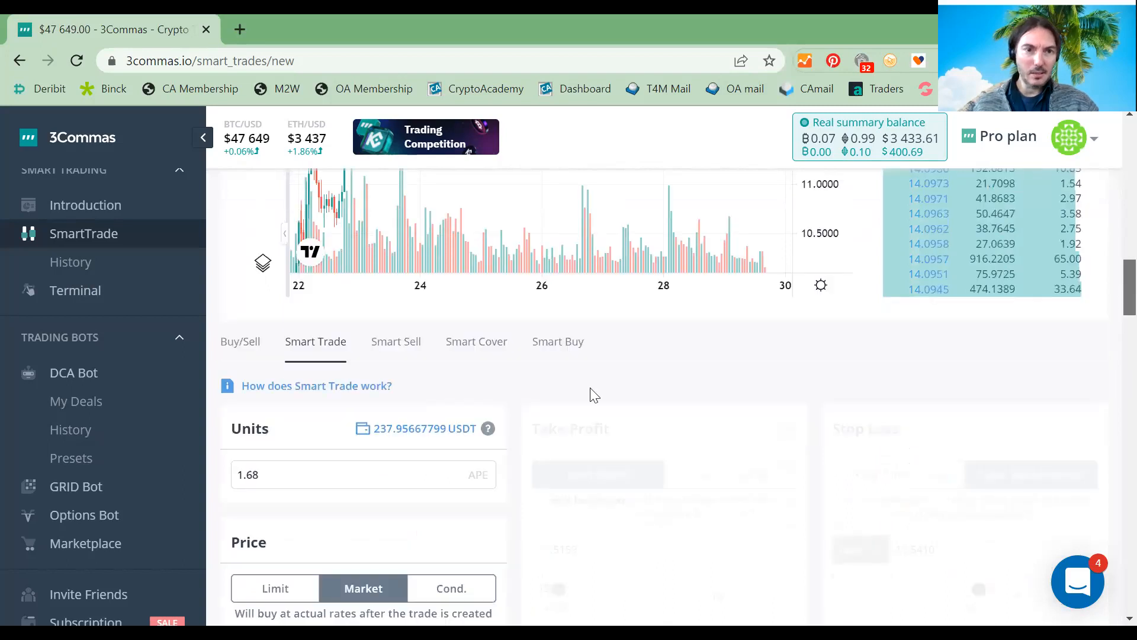
click(227, 347)
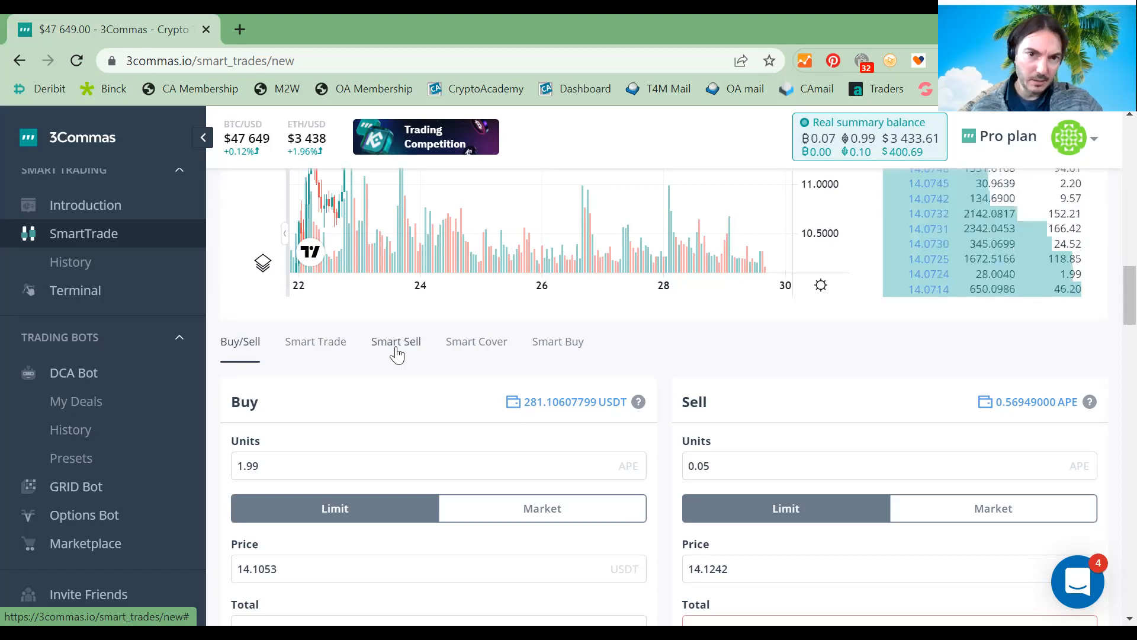
click(315, 347)
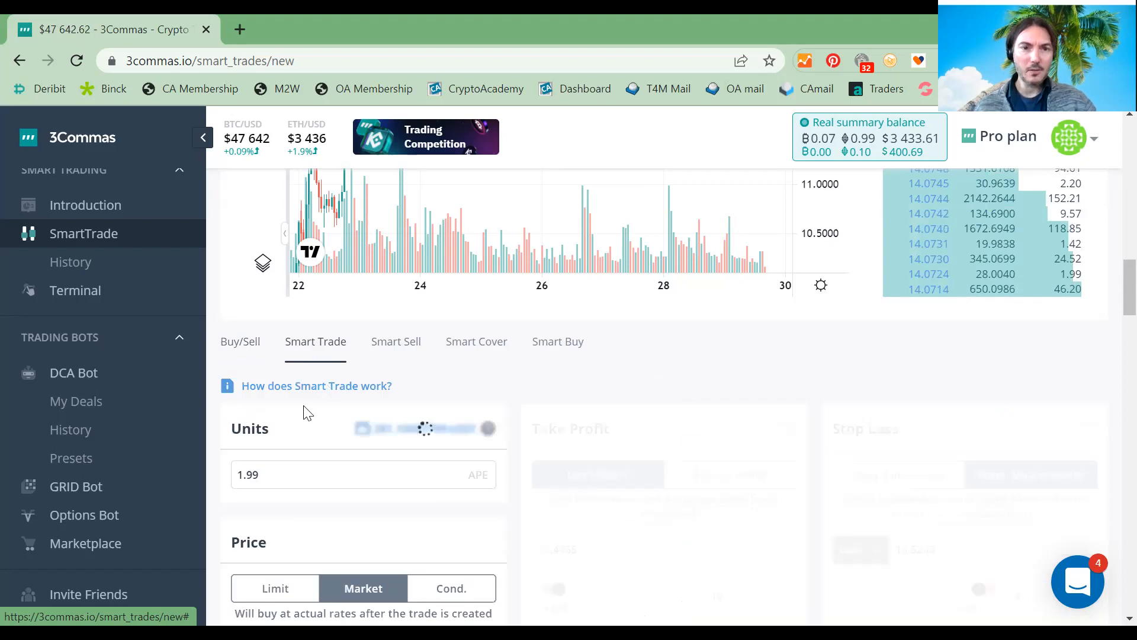
Open the help page explaining how Smart Trade works and close it again.
scroll(244, 305, down, 2)
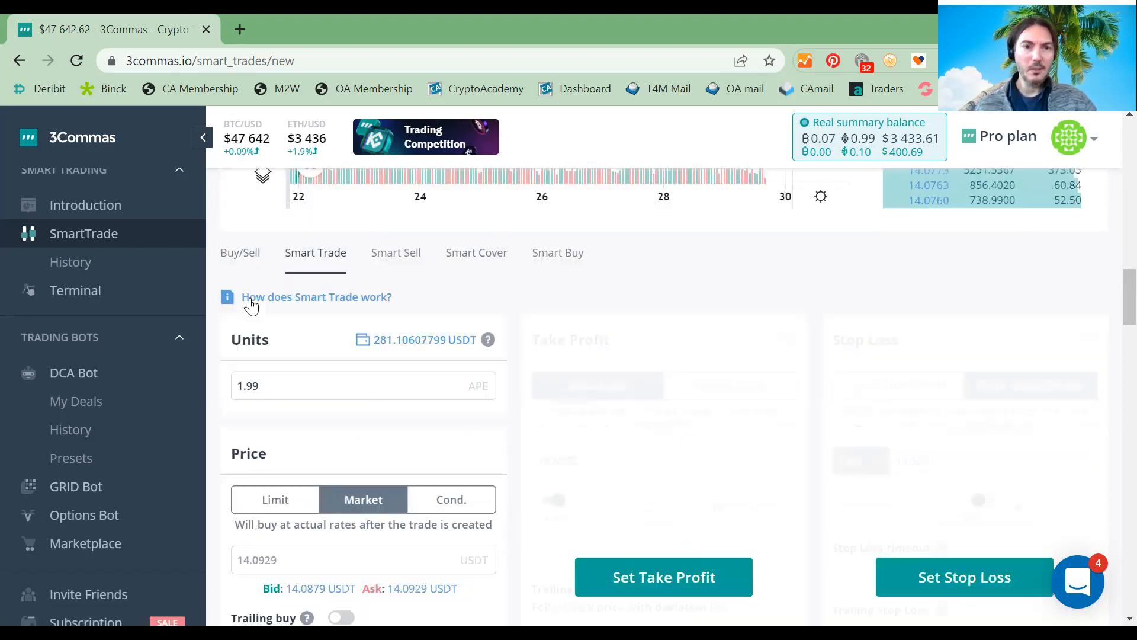
click(241, 298)
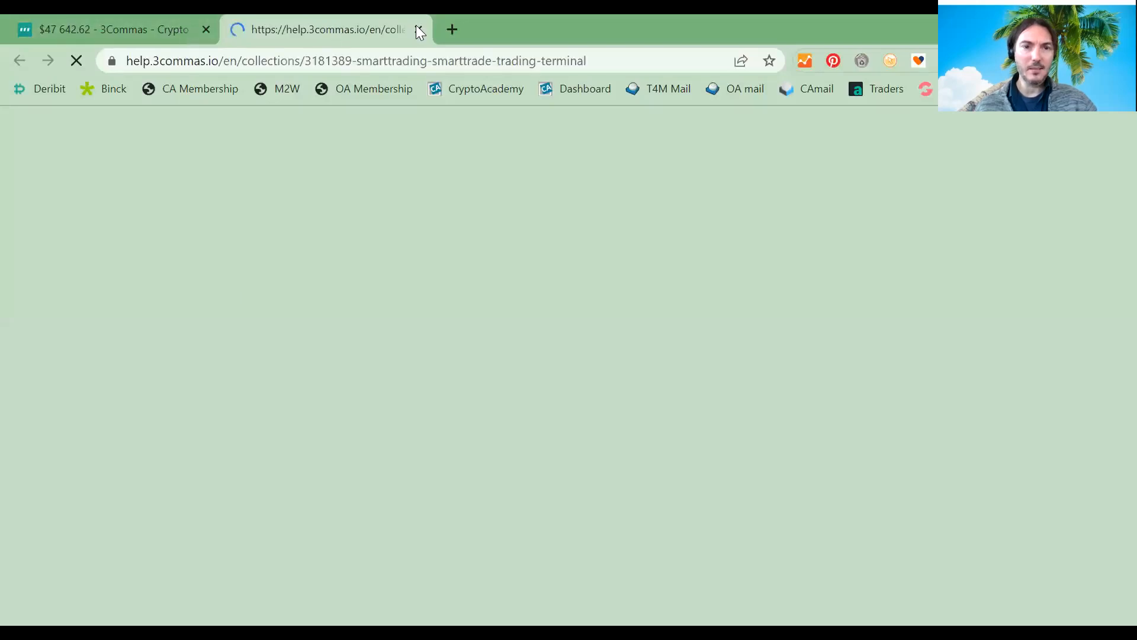
key(ctrl+w)
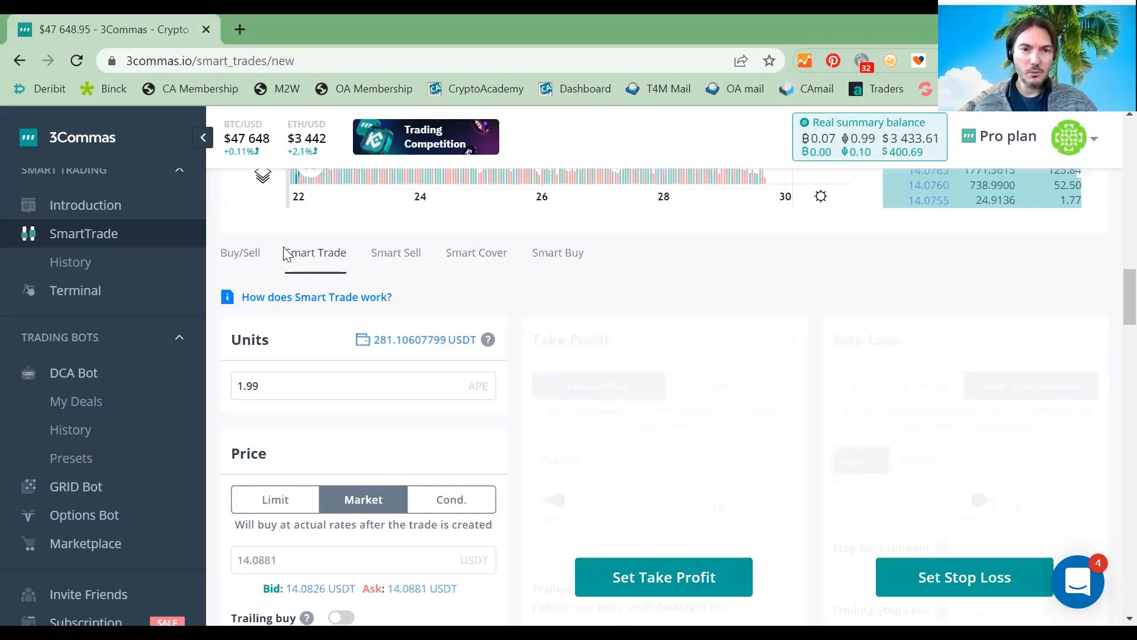
Set the Smart Trade order size to 100% of the available amount.
scroll(312, 368, down, 2)
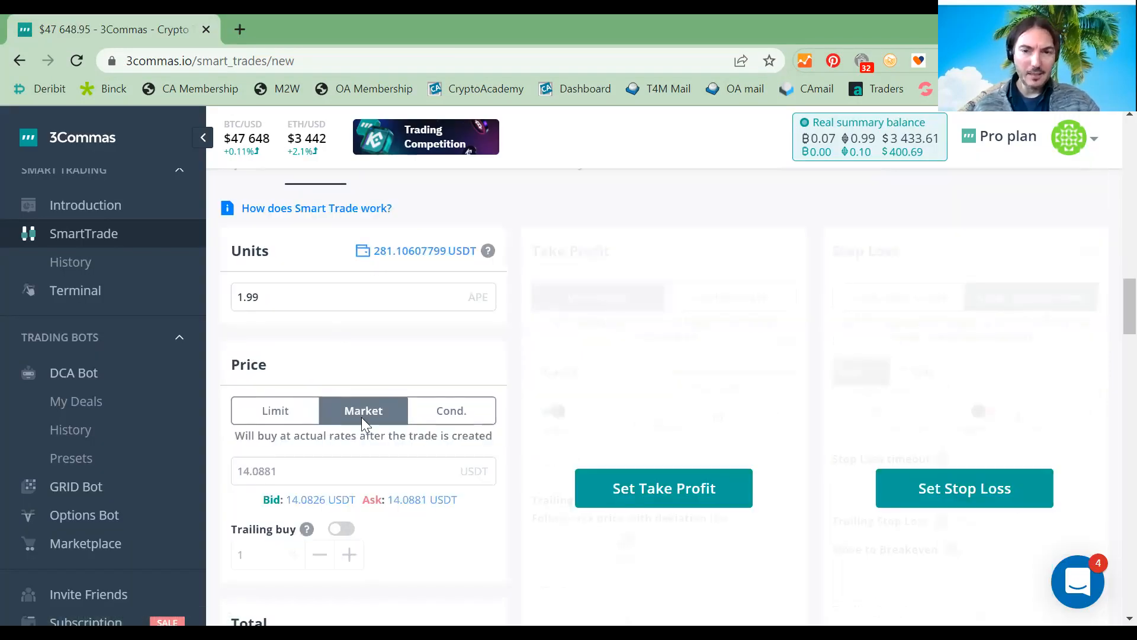
scroll(358, 407, down, 1)
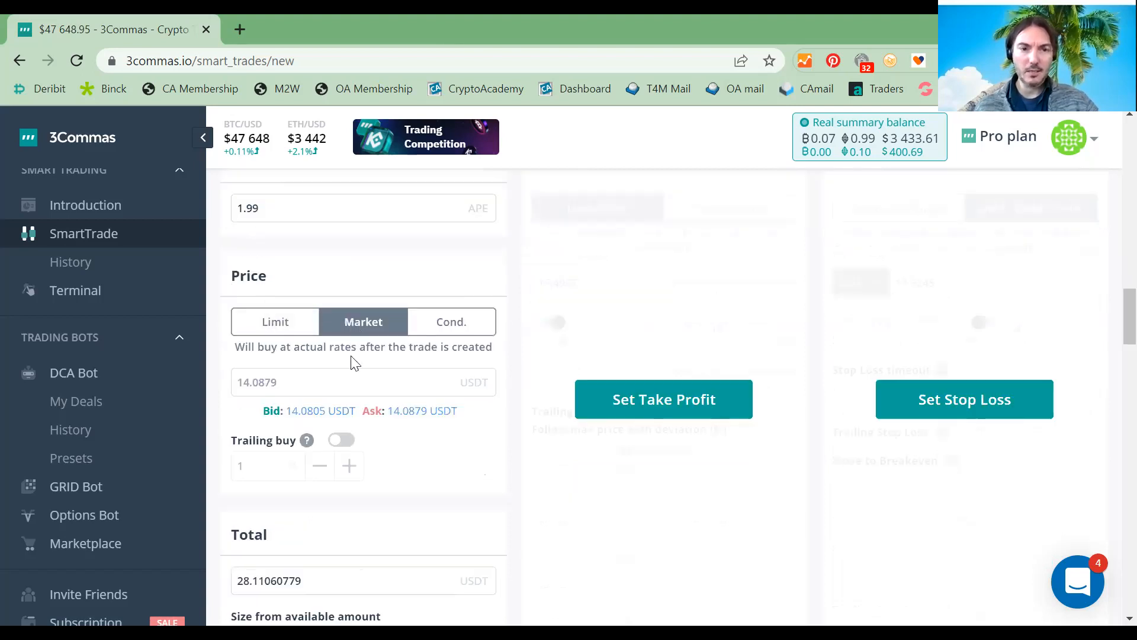
scroll(320, 518, down, 1)
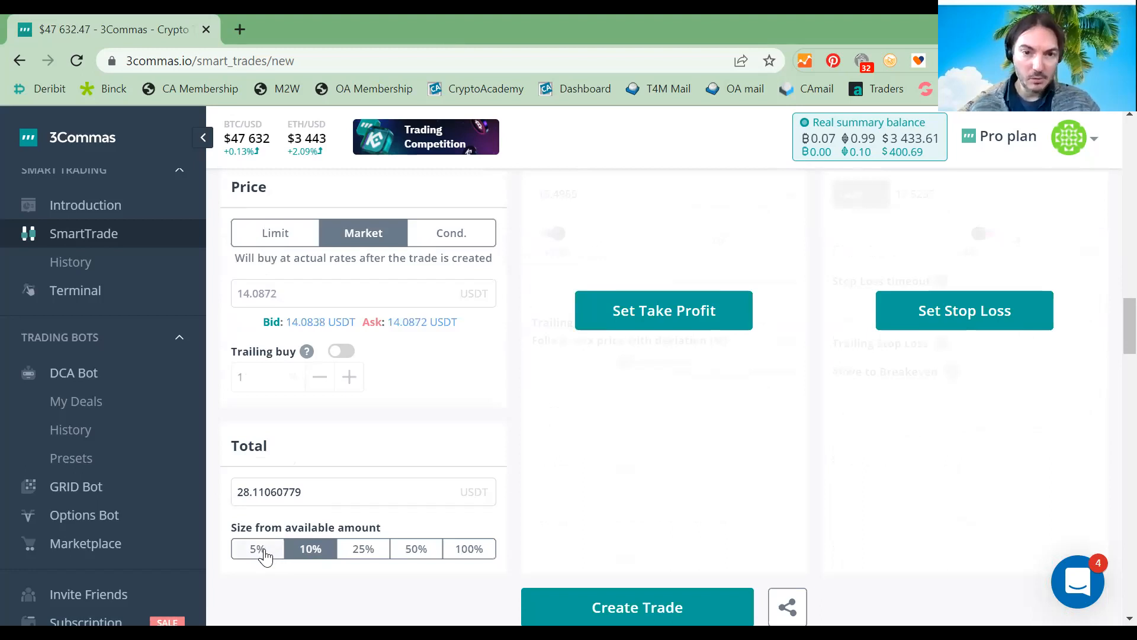
click(463, 549)
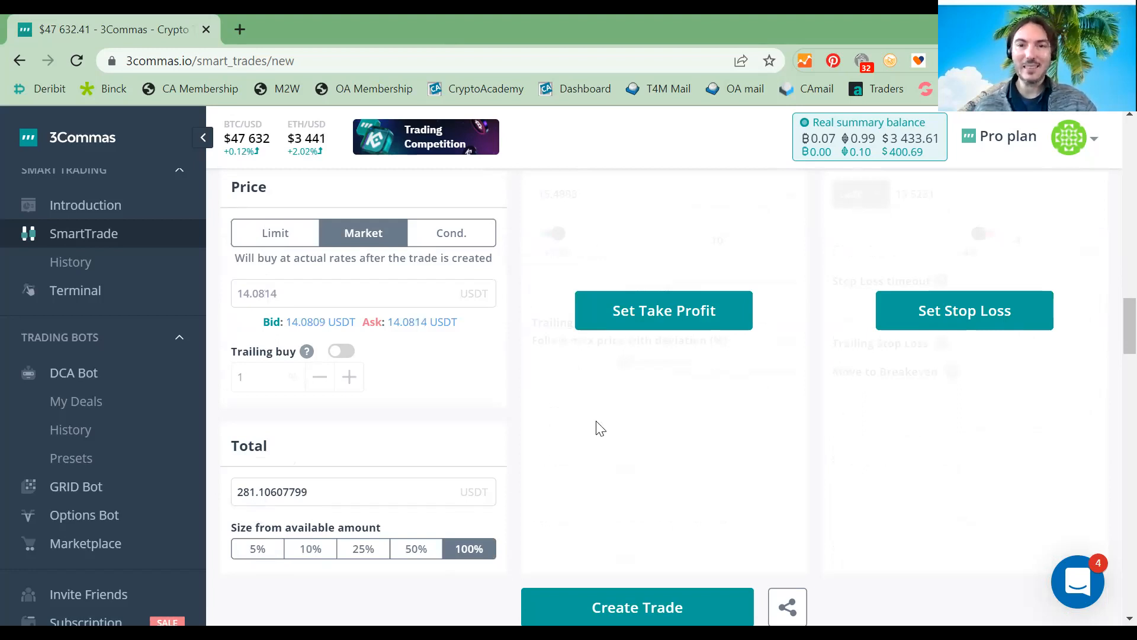
Enable Take Profit for the trade and set it to a market order.
scroll(599, 426, up, 4)
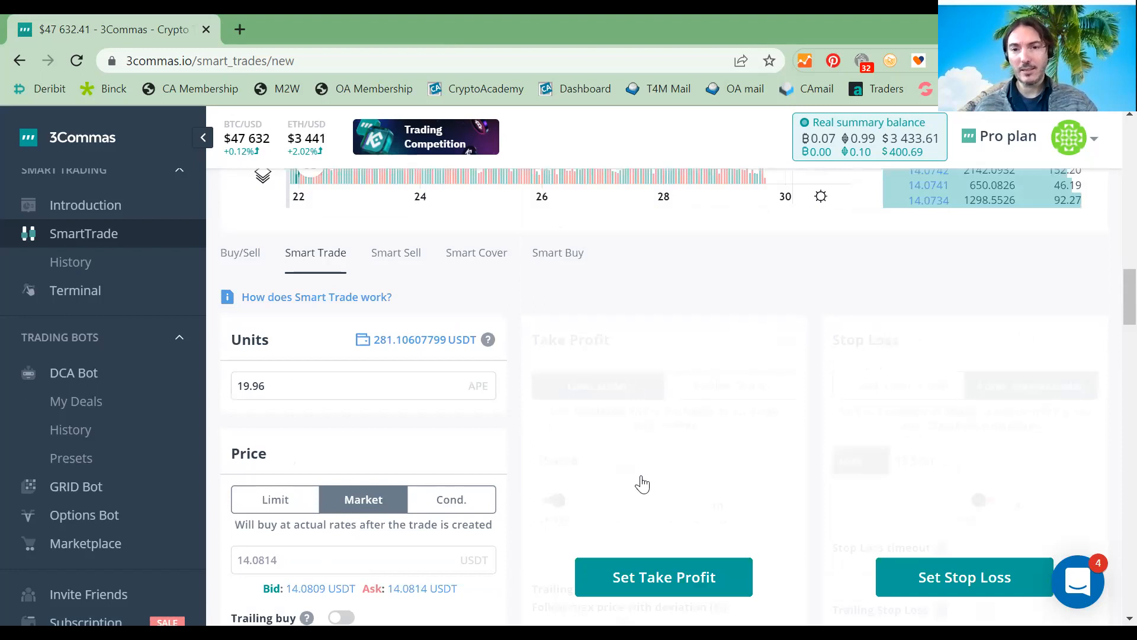
scroll(641, 486, down, 1)
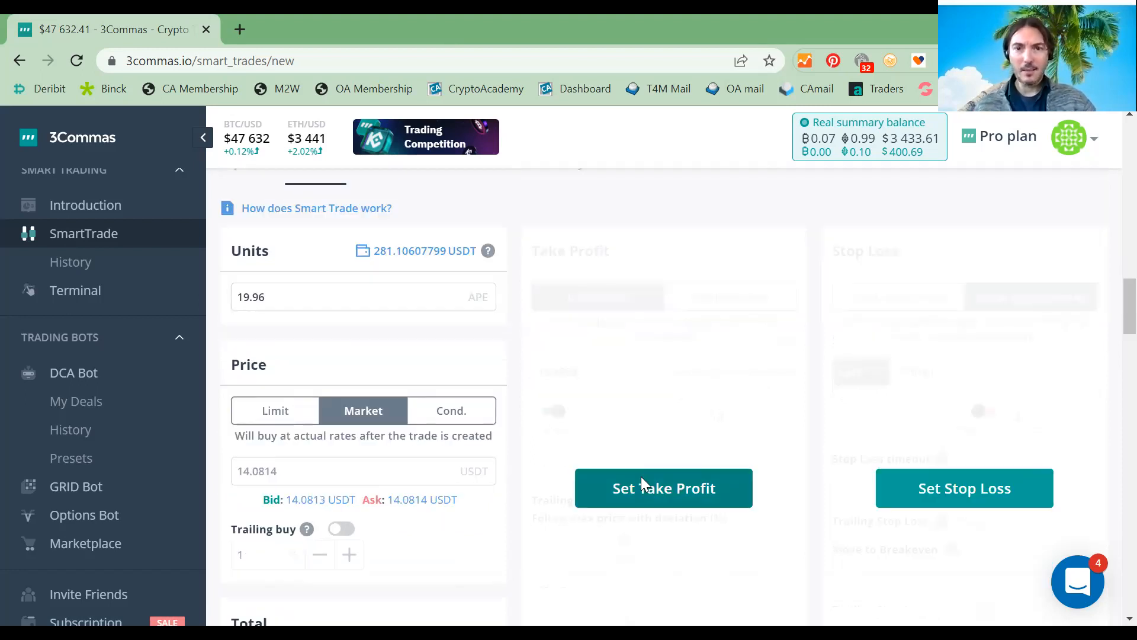
click(641, 480)
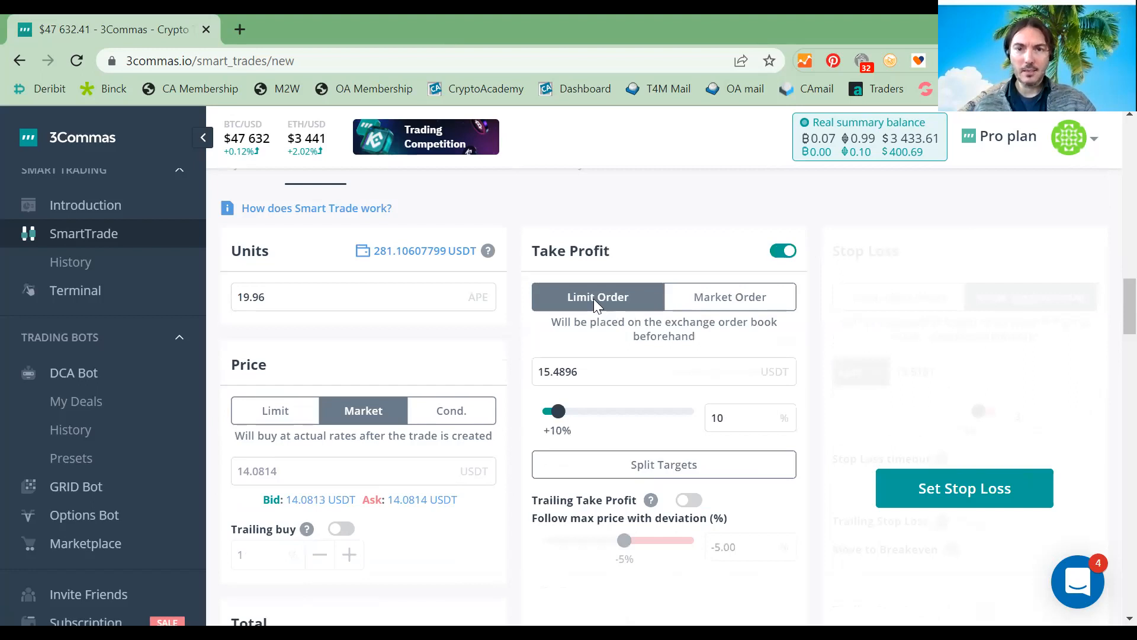
click(697, 308)
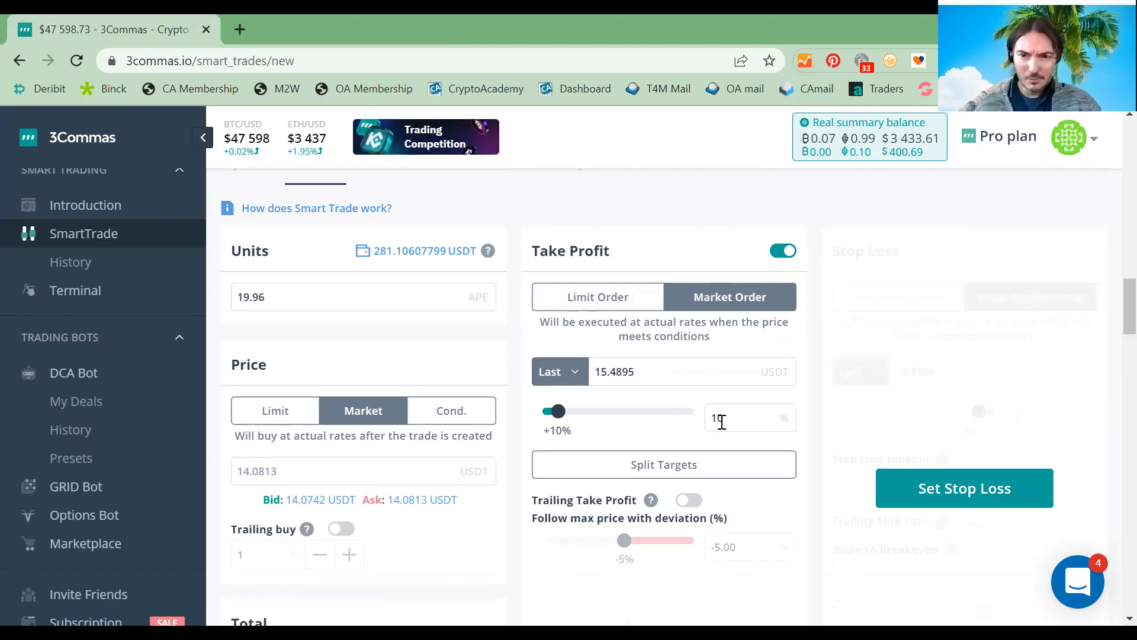
Split the take profit into targets and set the first target to 50% profit with 50% volume.
drag(723, 422, 697, 428)
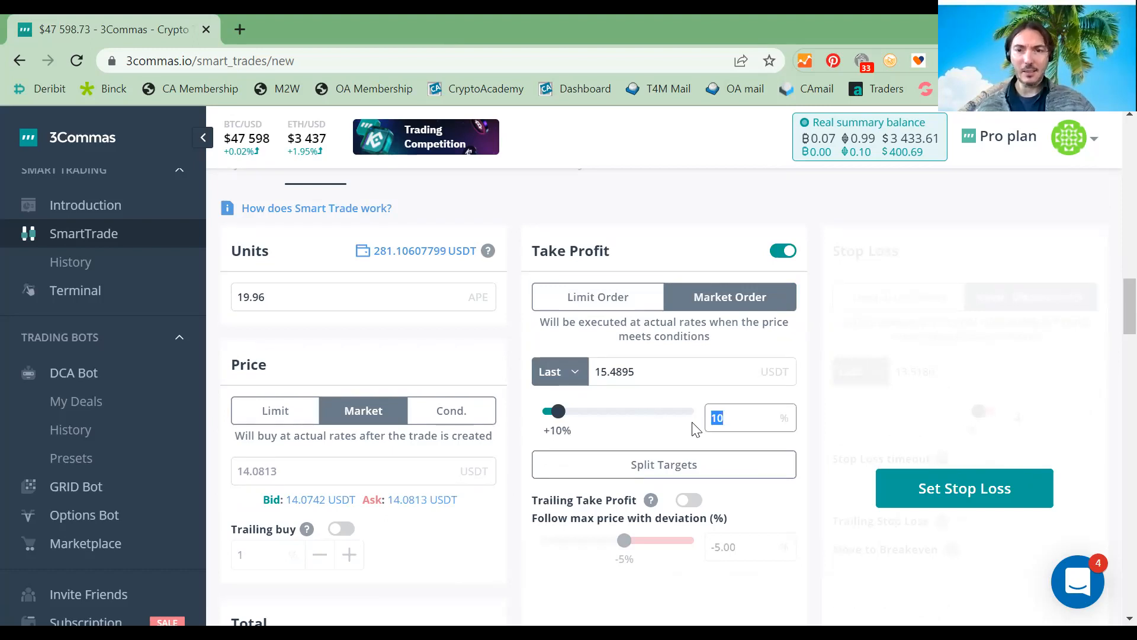
click(655, 469)
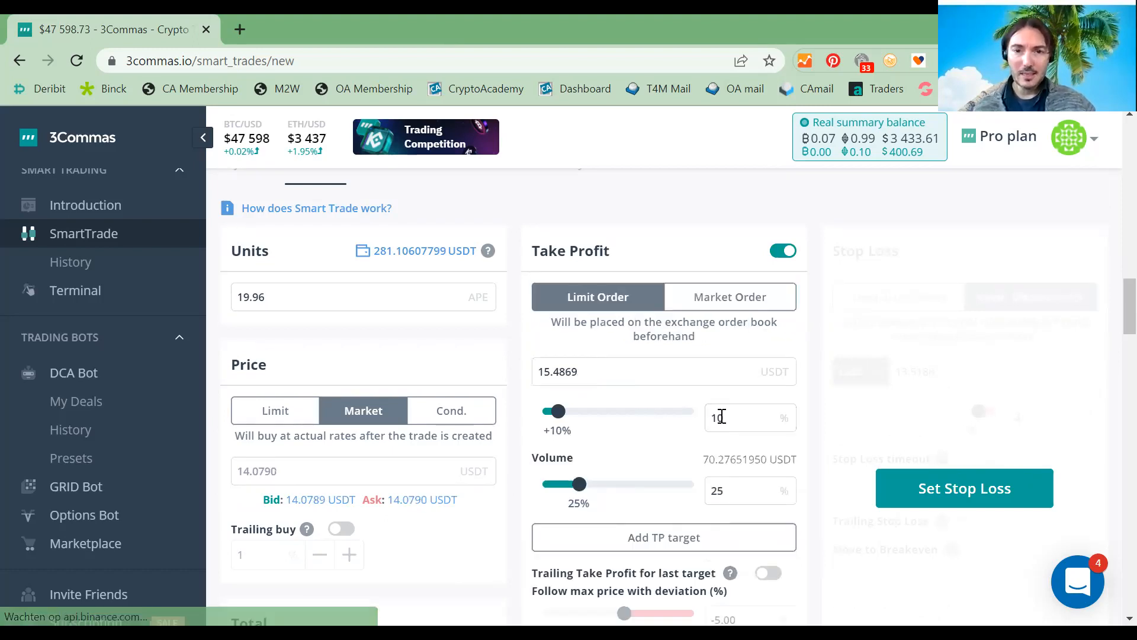
drag(719, 417, 635, 424)
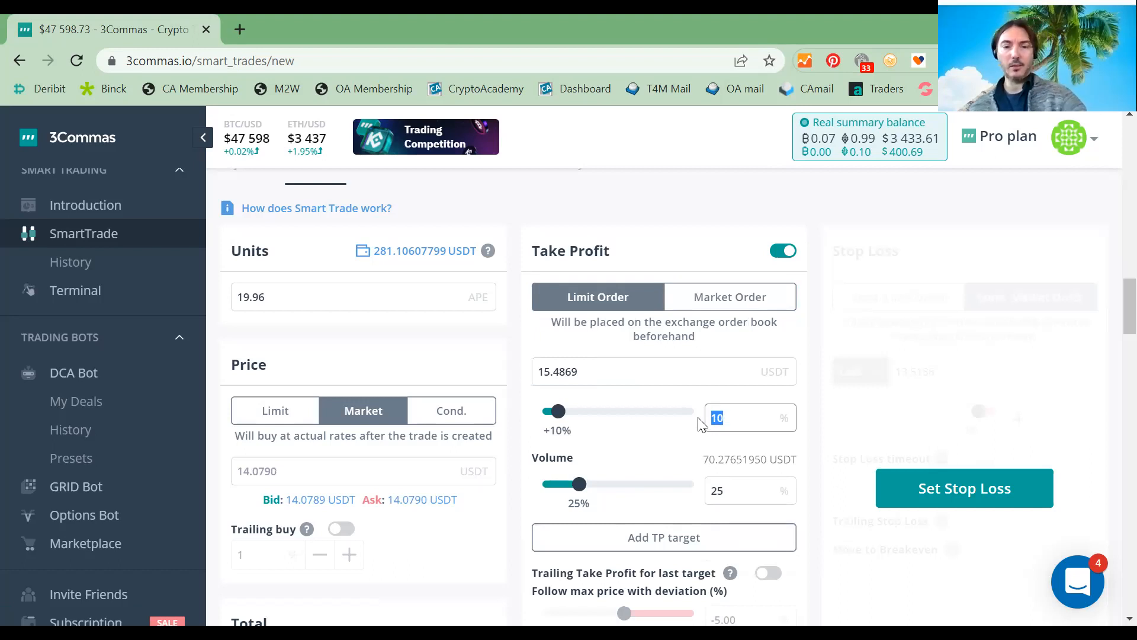
text(50)
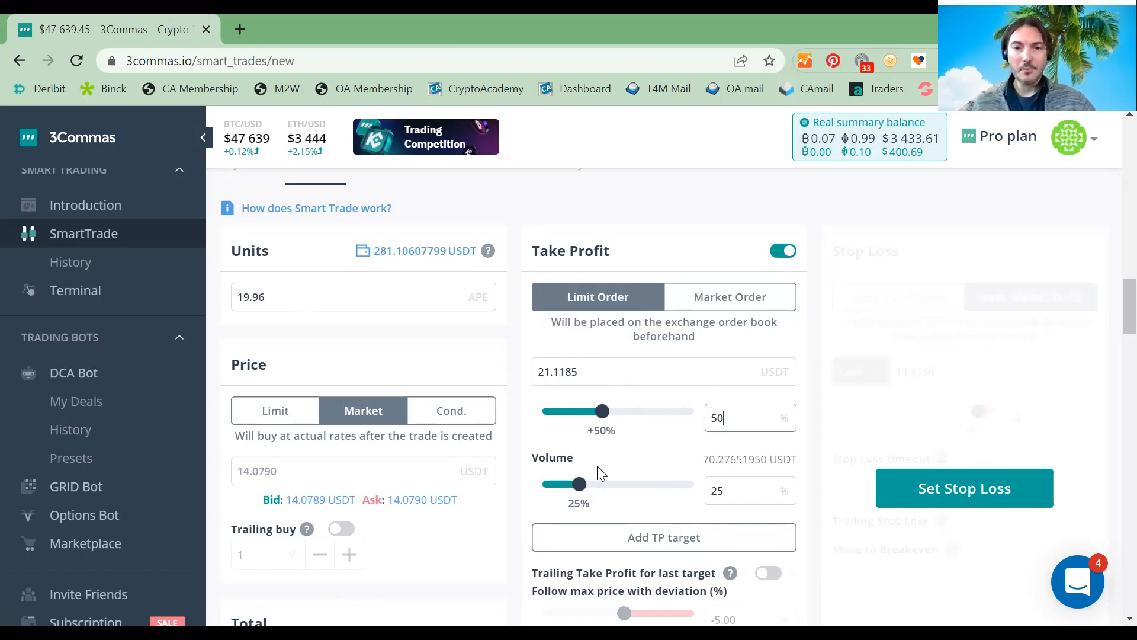
drag(717, 489, 696, 493)
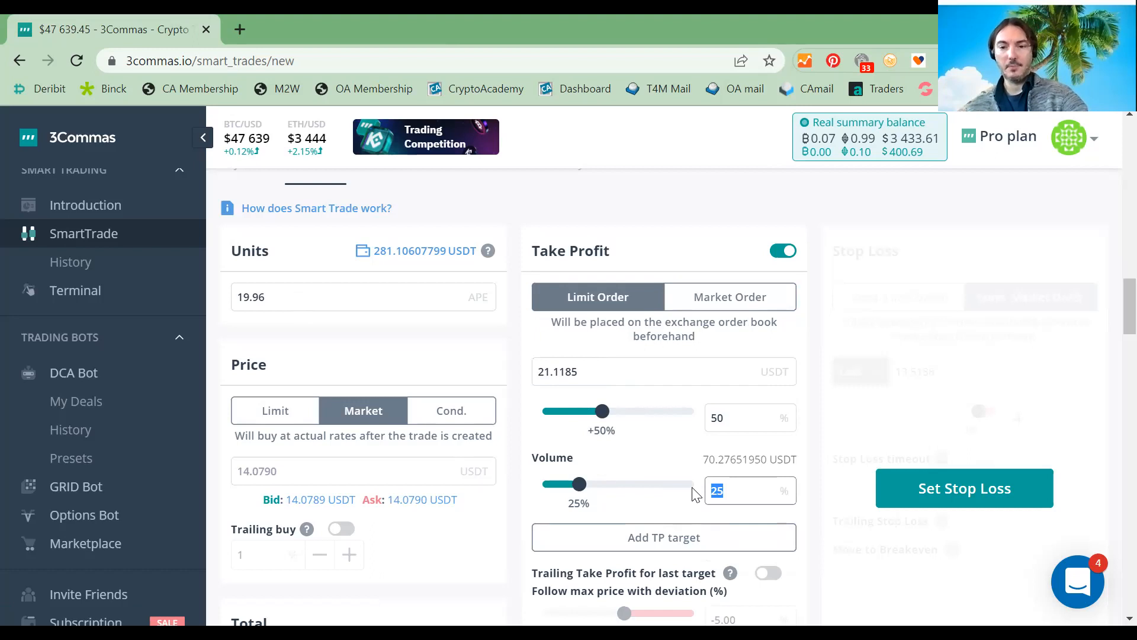
text(50)
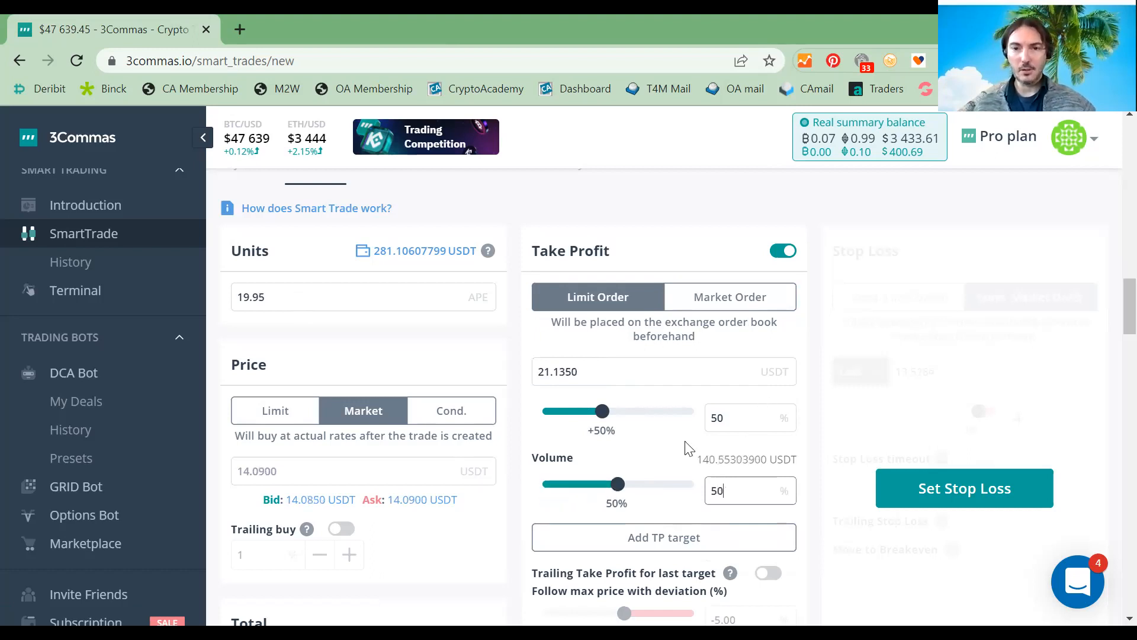
Enable Trailing Take Profit for the last target with a maximum price deviation of -5%.
scroll(687, 448, down, 3)
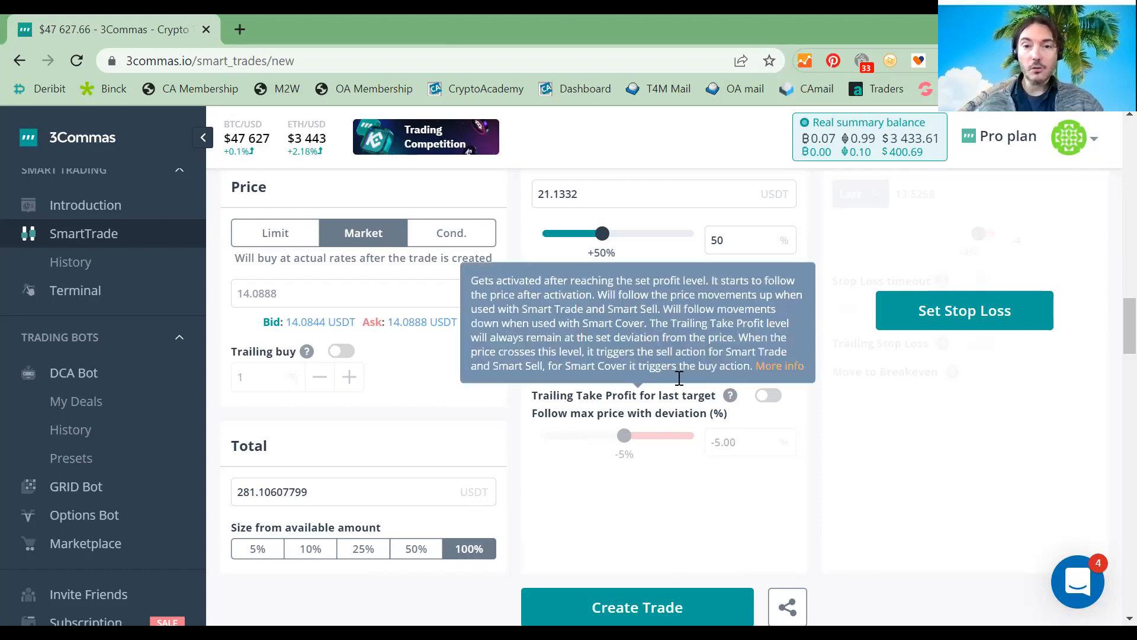
click(767, 395)
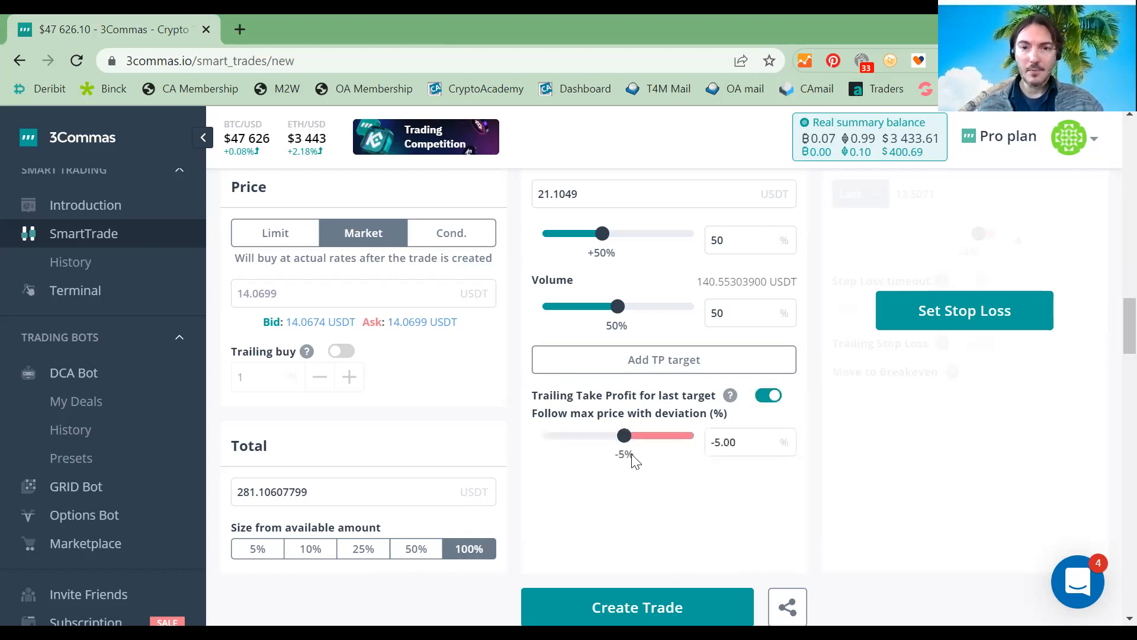
drag(624, 438, 636, 437)
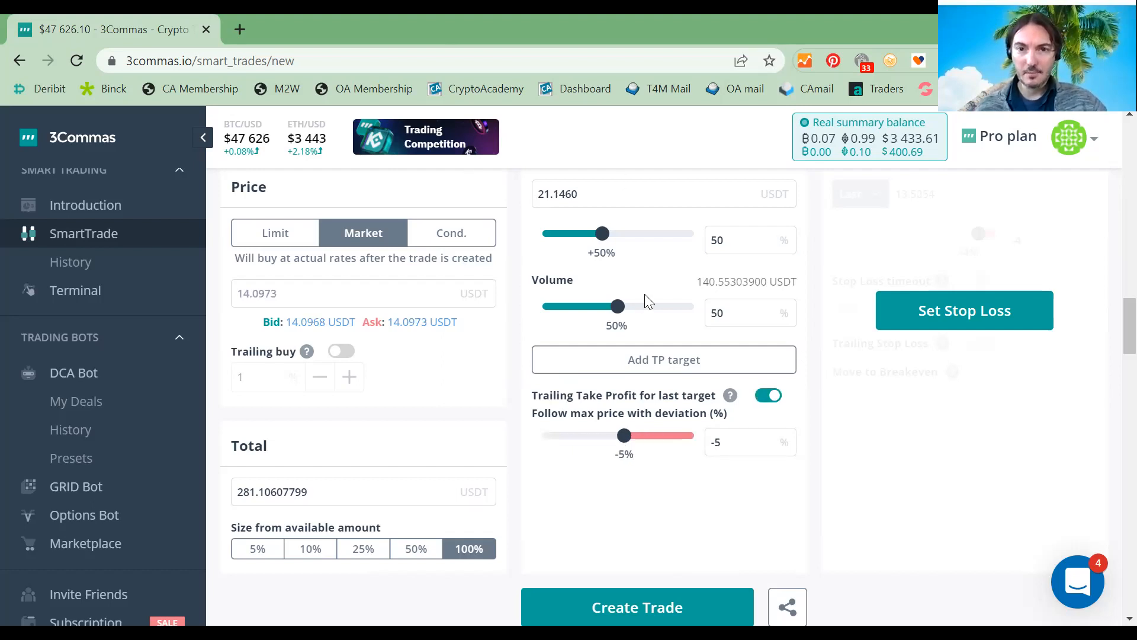
Add the 50% take-profit target to the list, plus a second target at 100% profit with 25% volume.
click(672, 365)
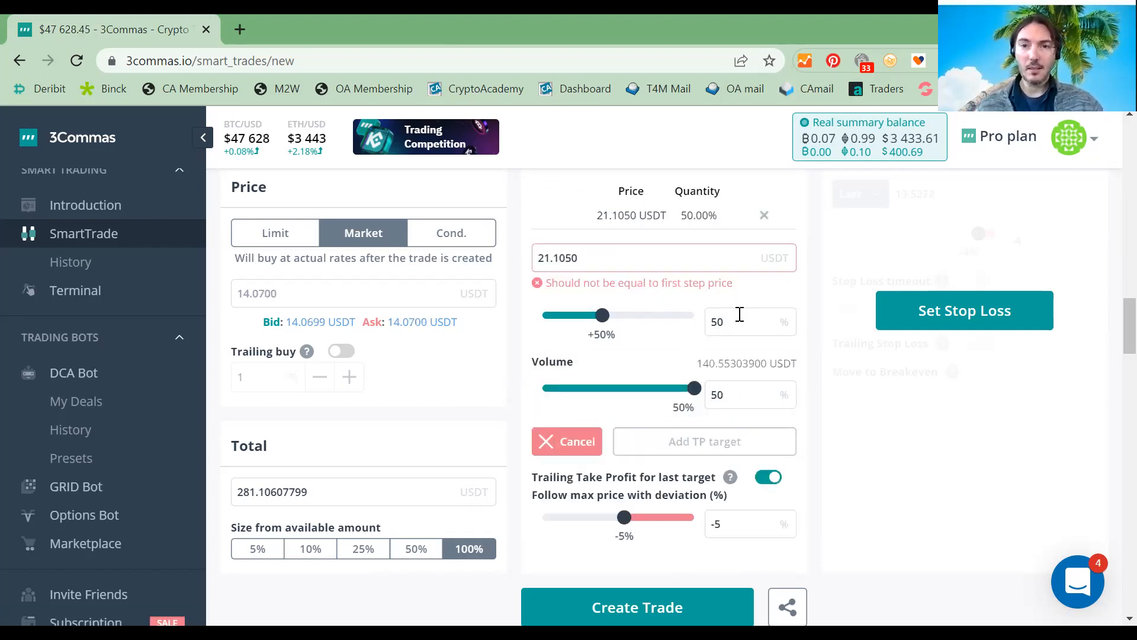
drag(740, 314, 706, 317)
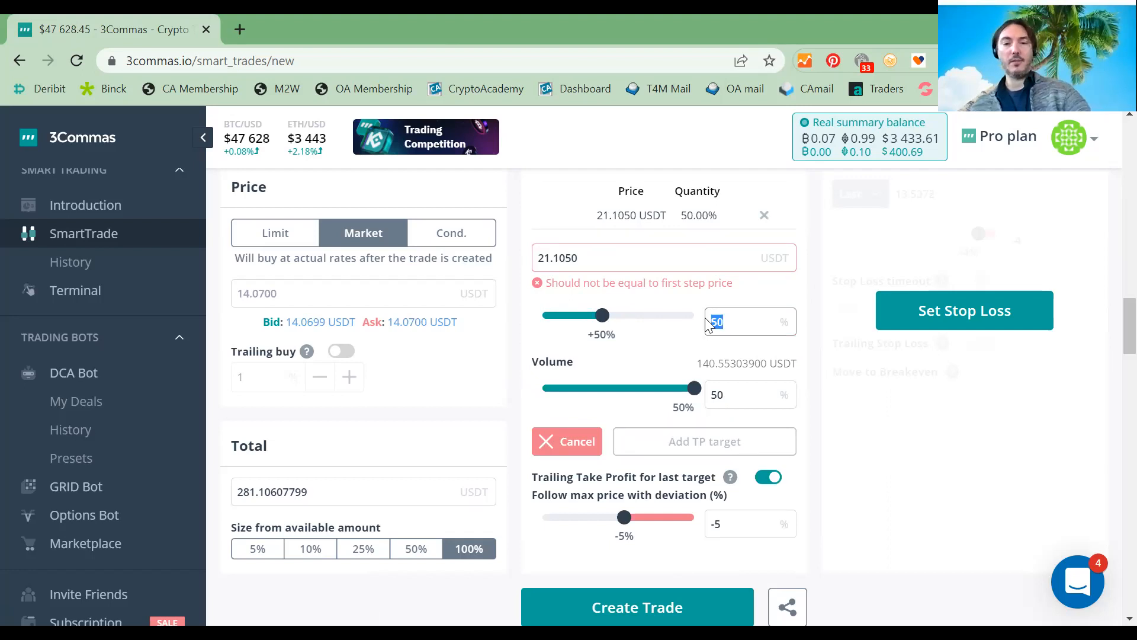
text(100)
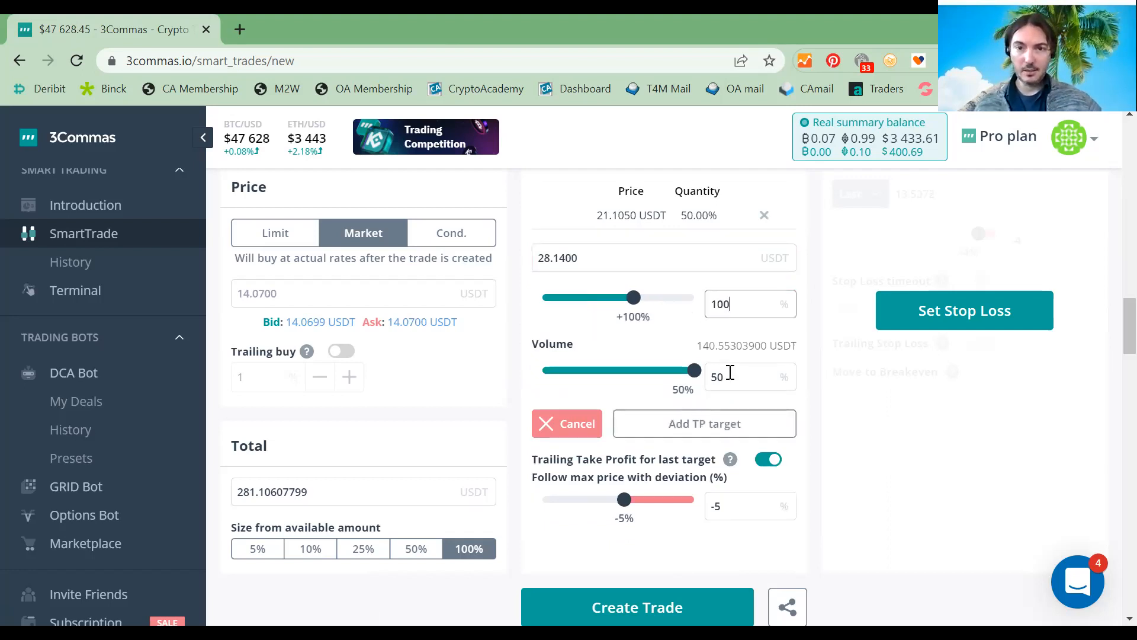
key(Tab)
text(25)
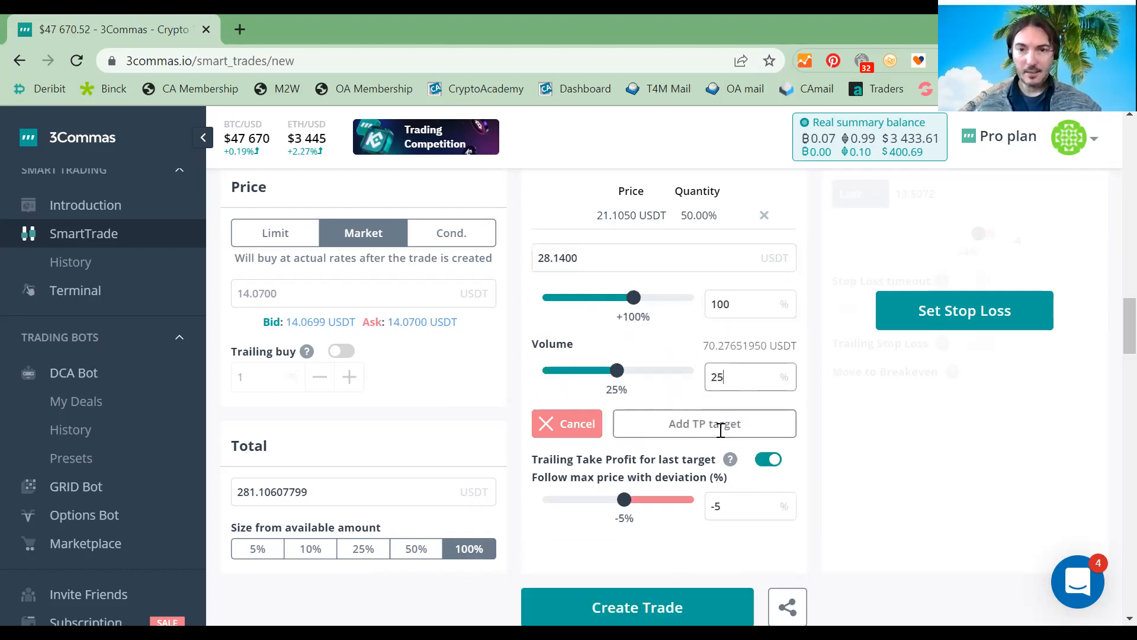
mouse_move(730, 459)
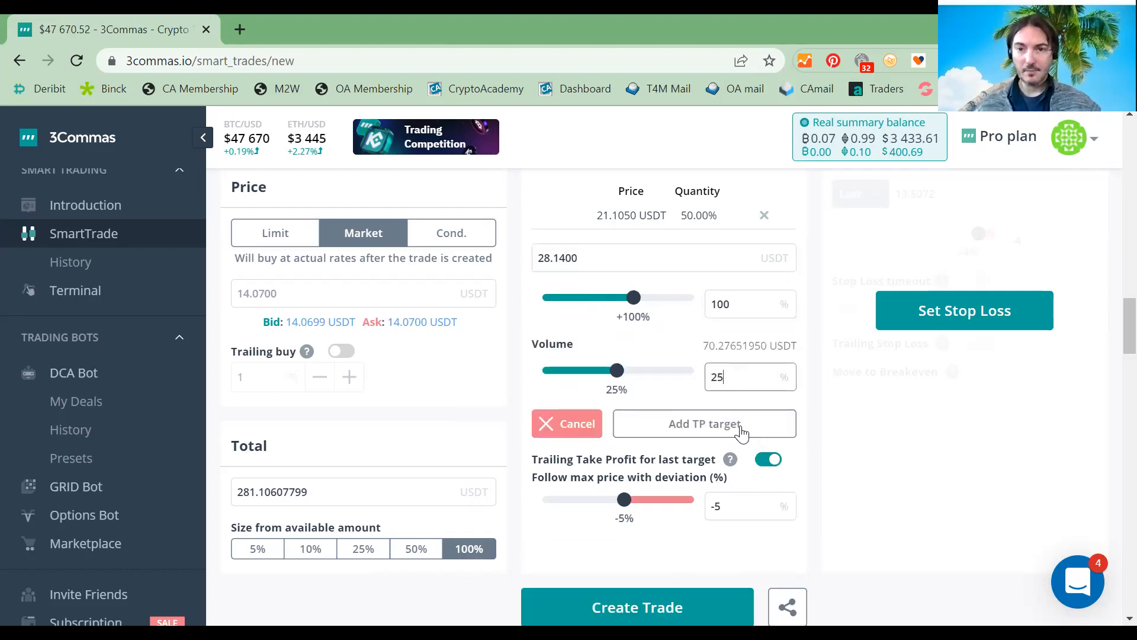
click(740, 424)
Add a third take-profit target at 200% profit with the remaining 25% volume.
scroll(705, 418, down, 1)
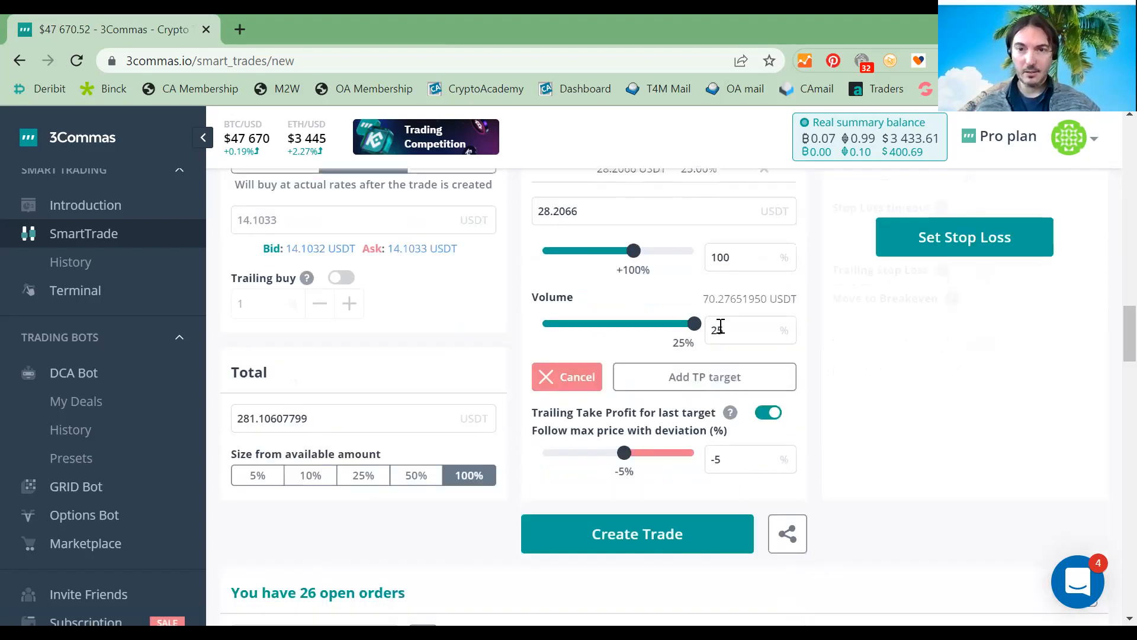
scroll(744, 334, down, 1)
scroll(676, 335, up, 2)
drag(740, 333, 671, 333)
text(200)
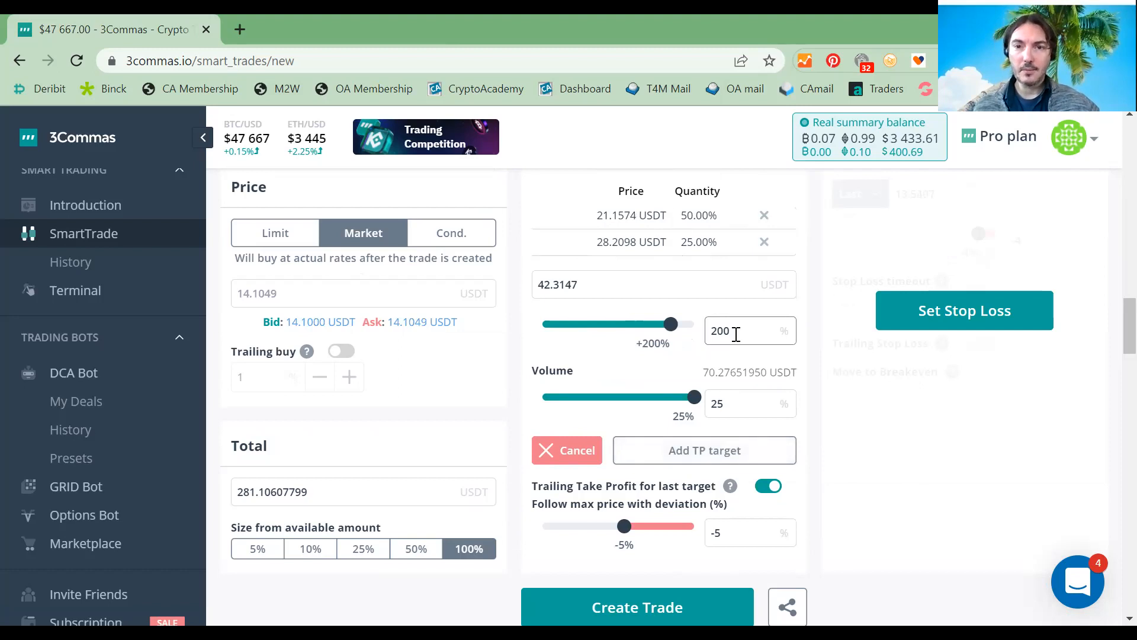
click(704, 451)
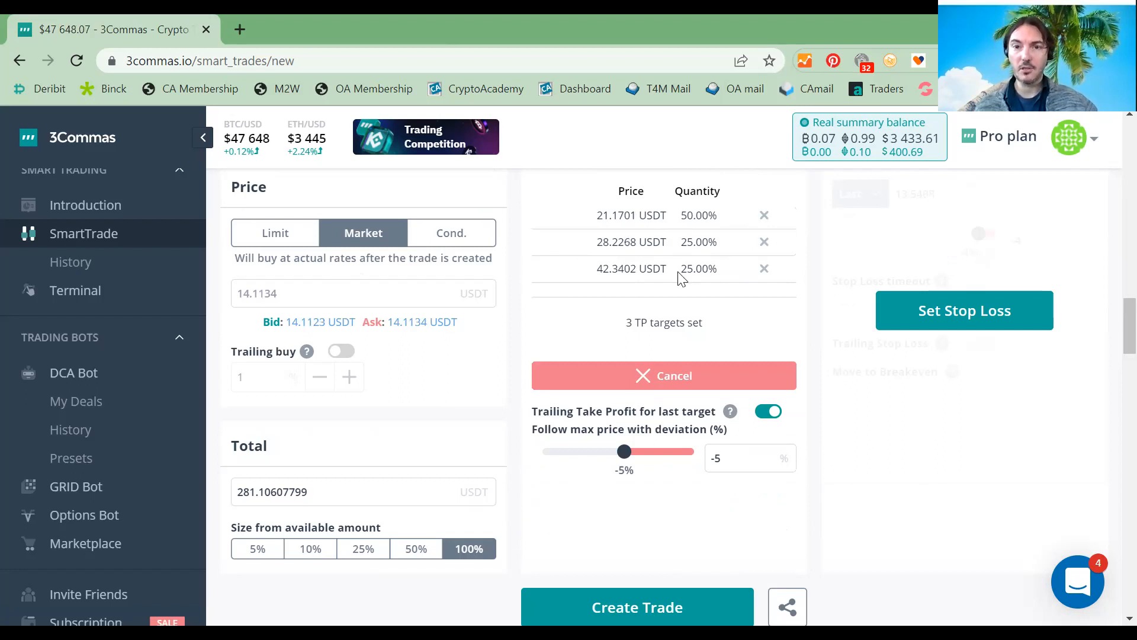
drag(626, 324, 721, 336)
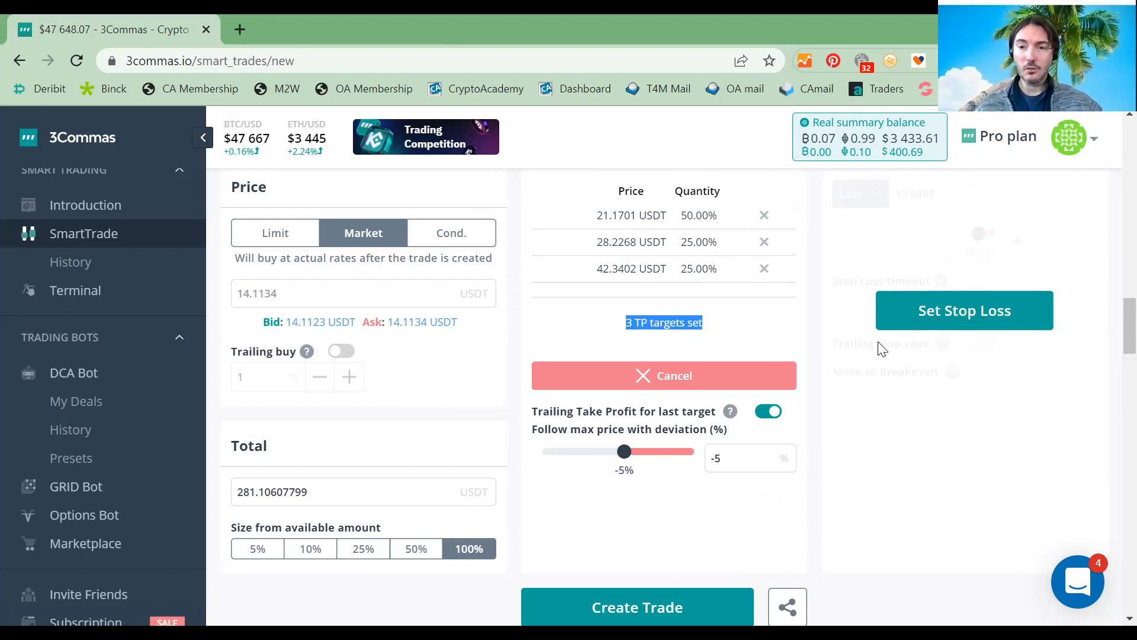
Enable Stop Loss as a conditional market order and set it to -40%.
scroll(946, 345, up, 2)
scroll(949, 320, down, 2)
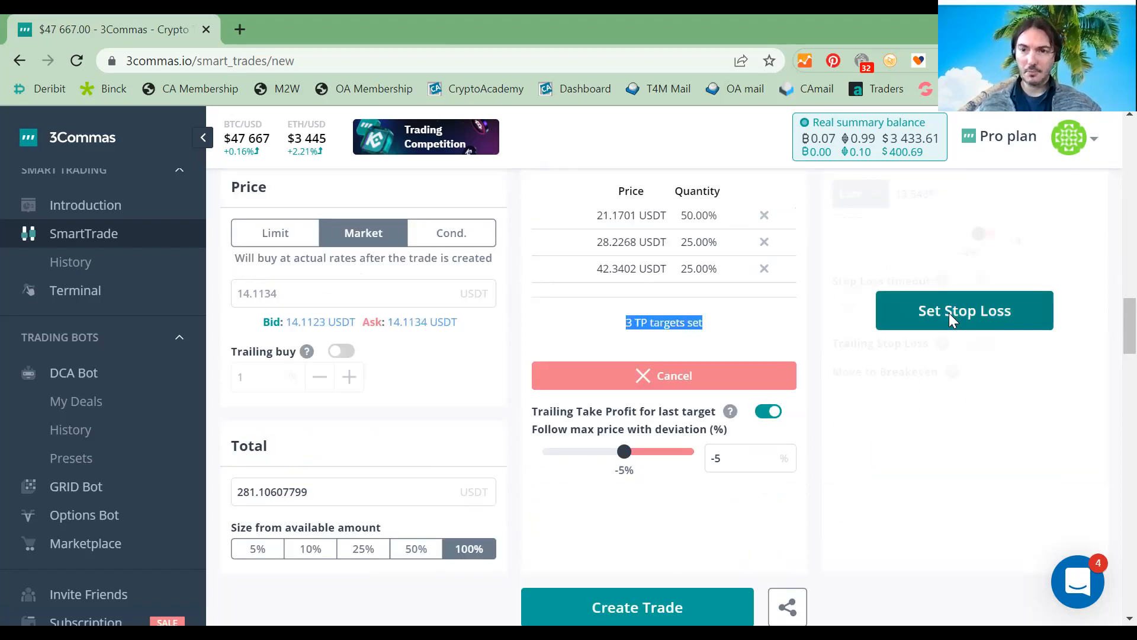
click(949, 313)
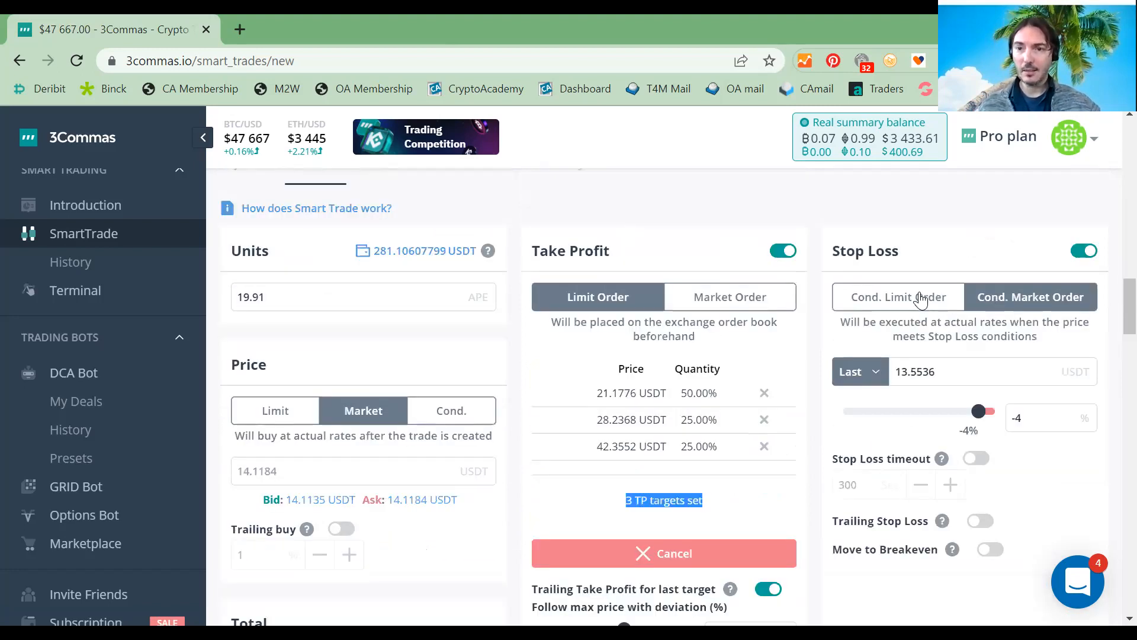
click(1035, 421)
text(0)
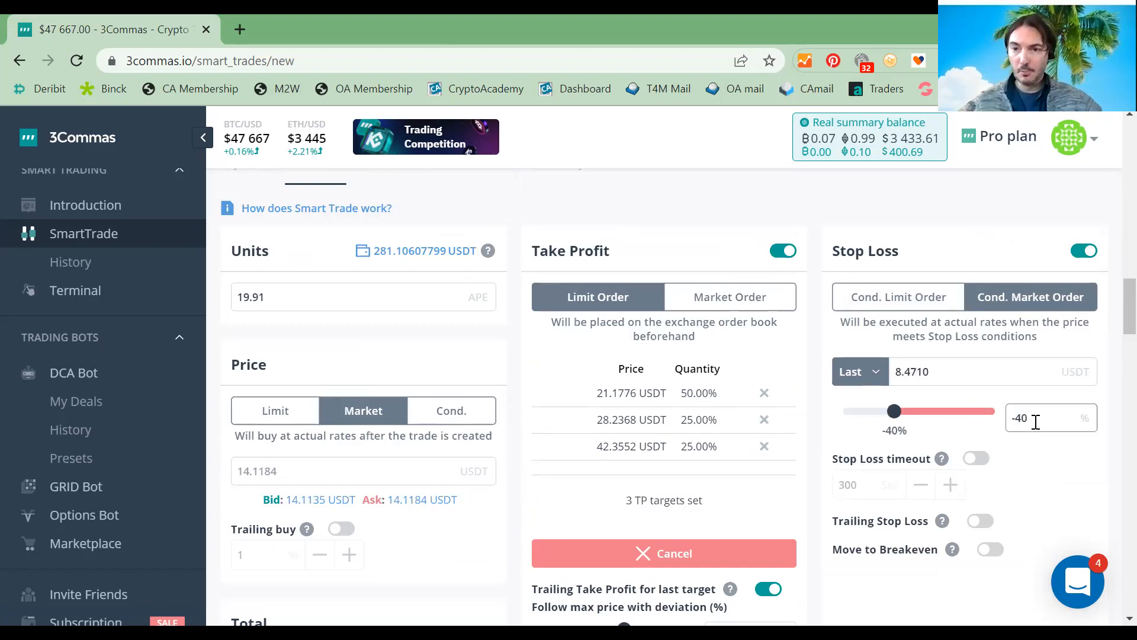
Enable the Stop Loss timeout and set it to 10 seconds.
click(975, 464)
click(863, 482)
key(BackSpace)
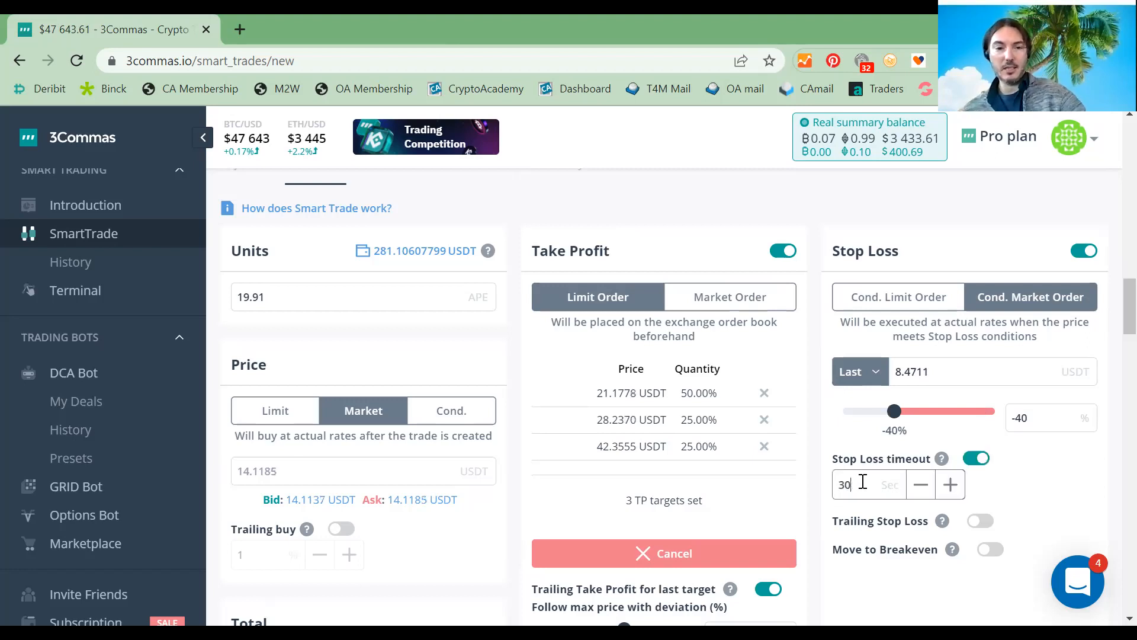
key(BackSpace)
key(BackSpace)
text(10)
mouse_move(990, 450)
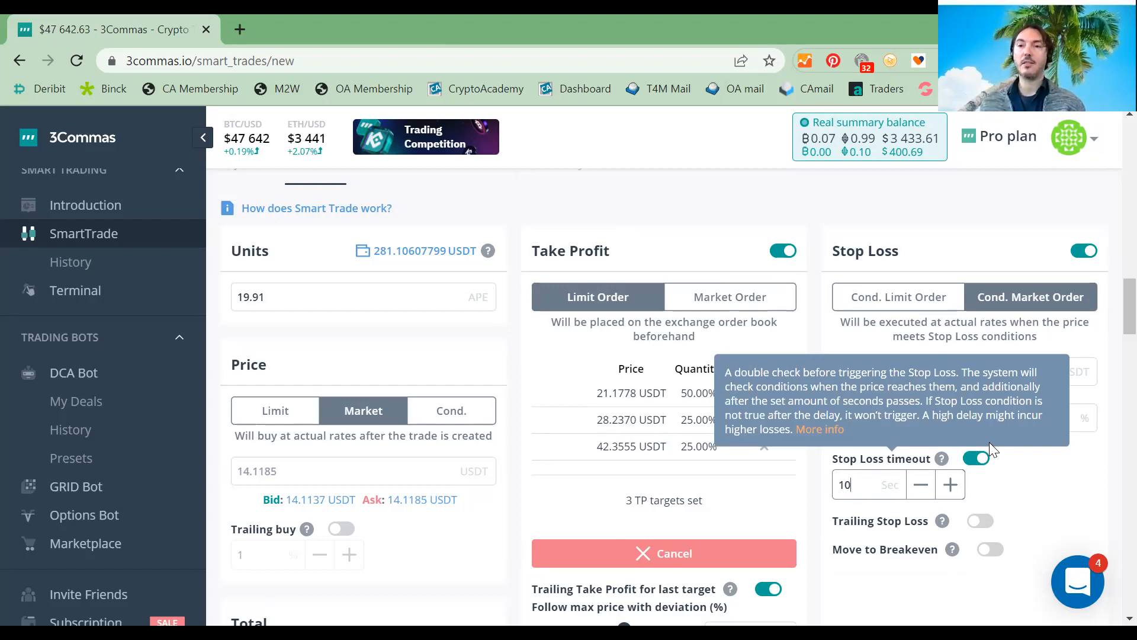
click(1038, 496)
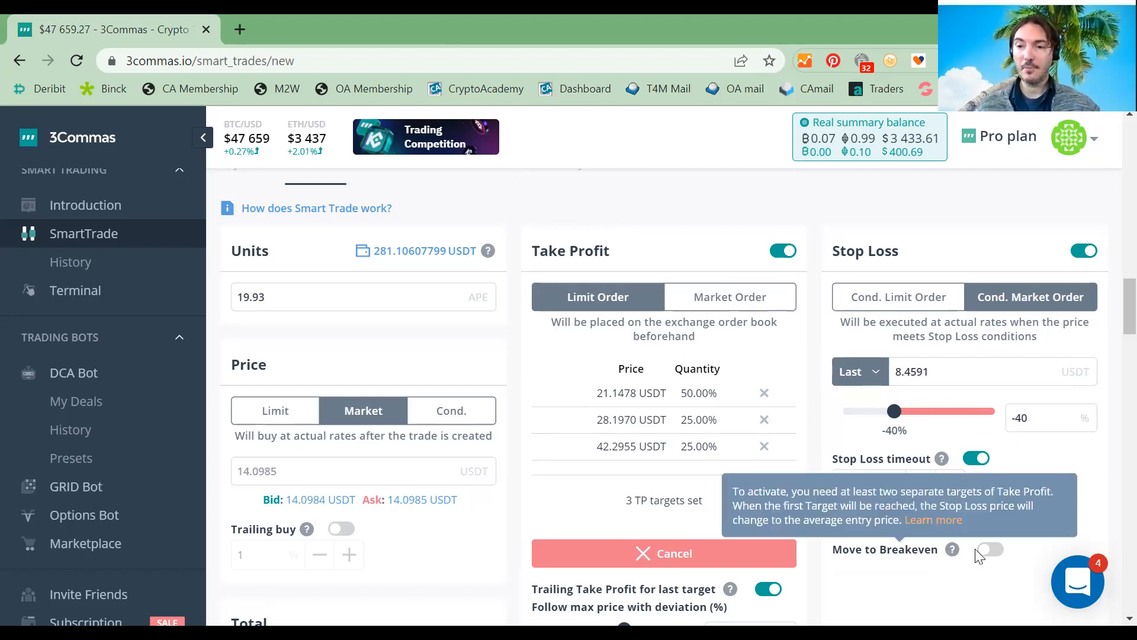
Enable Move to Breakeven for the stop loss.
click(990, 549)
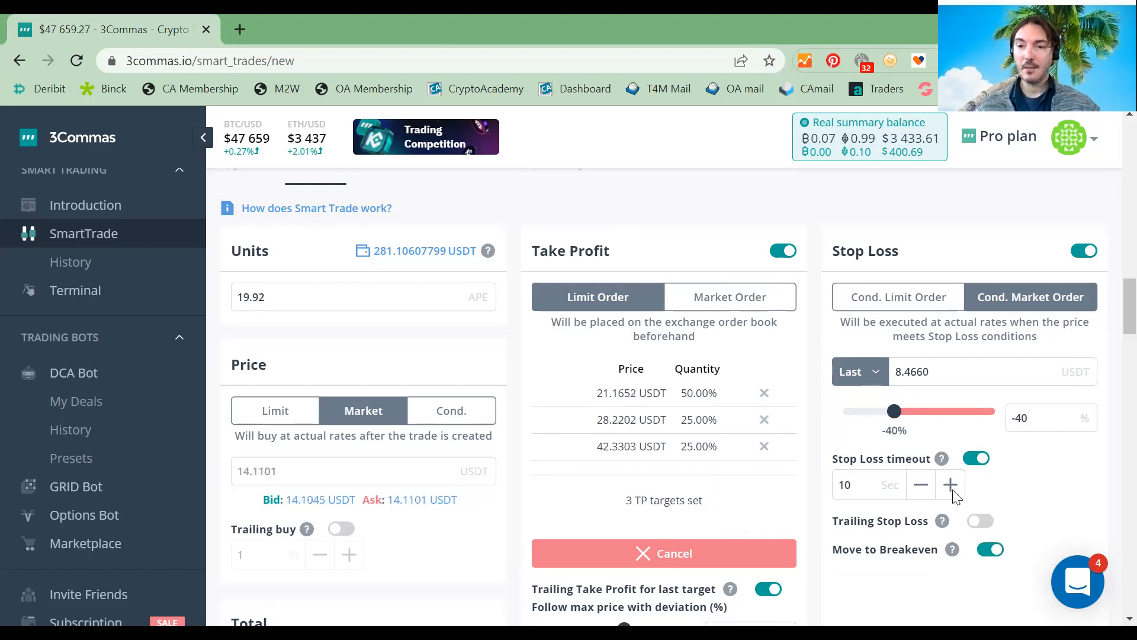
scroll(946, 459, down, 2)
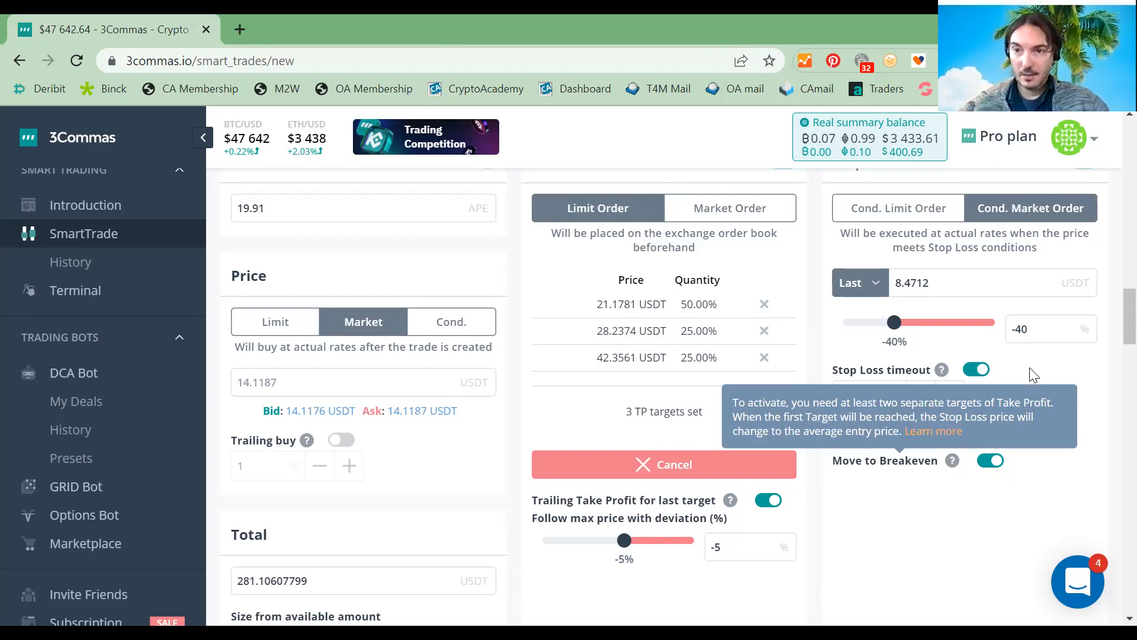
scroll(1011, 377, up, 1)
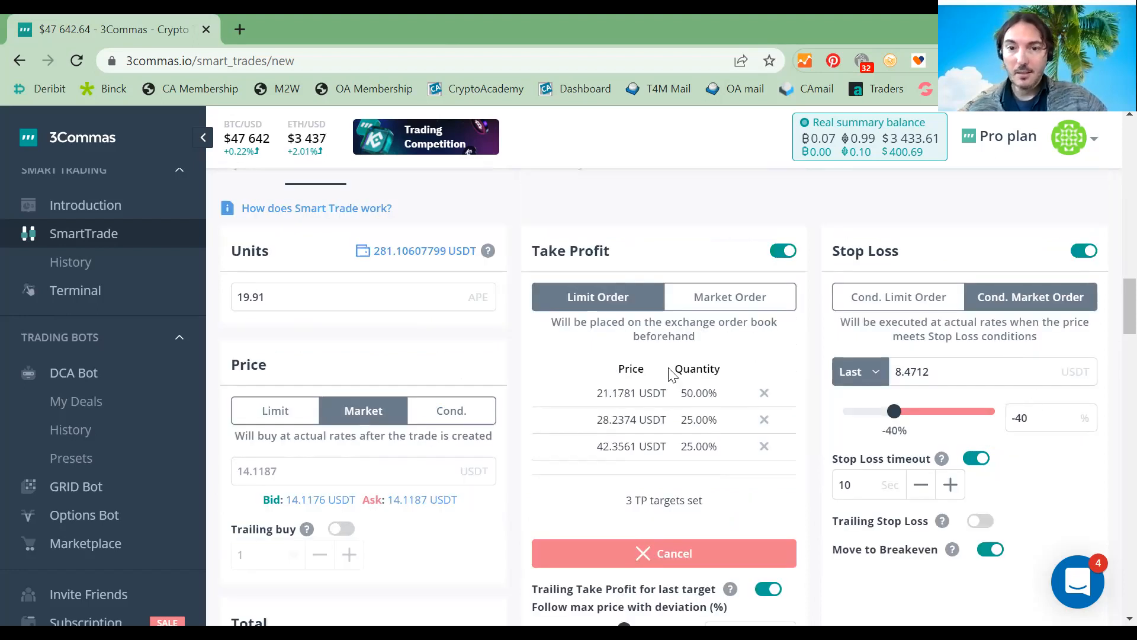
Try to create the APE/USDT Smart Trade and confirm the transaction.
scroll(651, 349, down, 5)
click(648, 341)
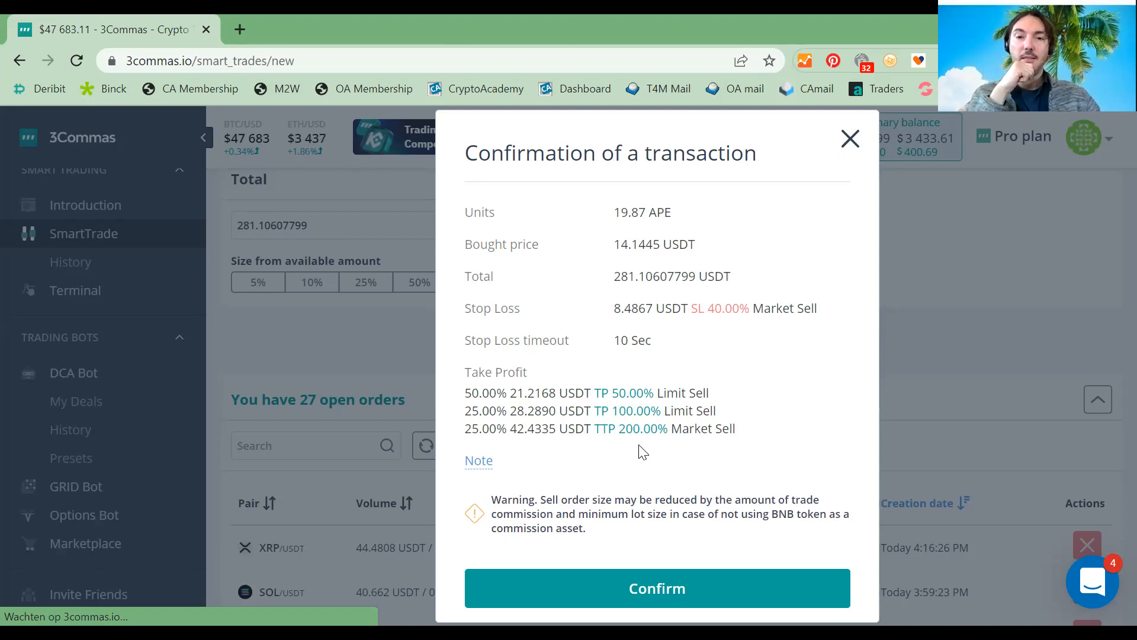
click(658, 588)
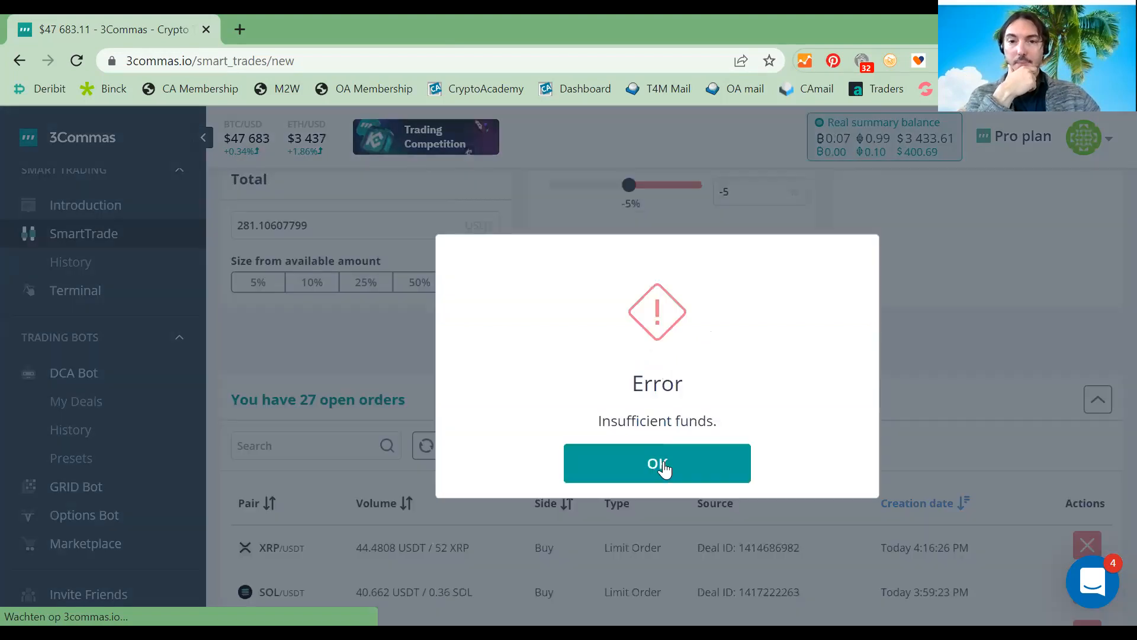
click(663, 468)
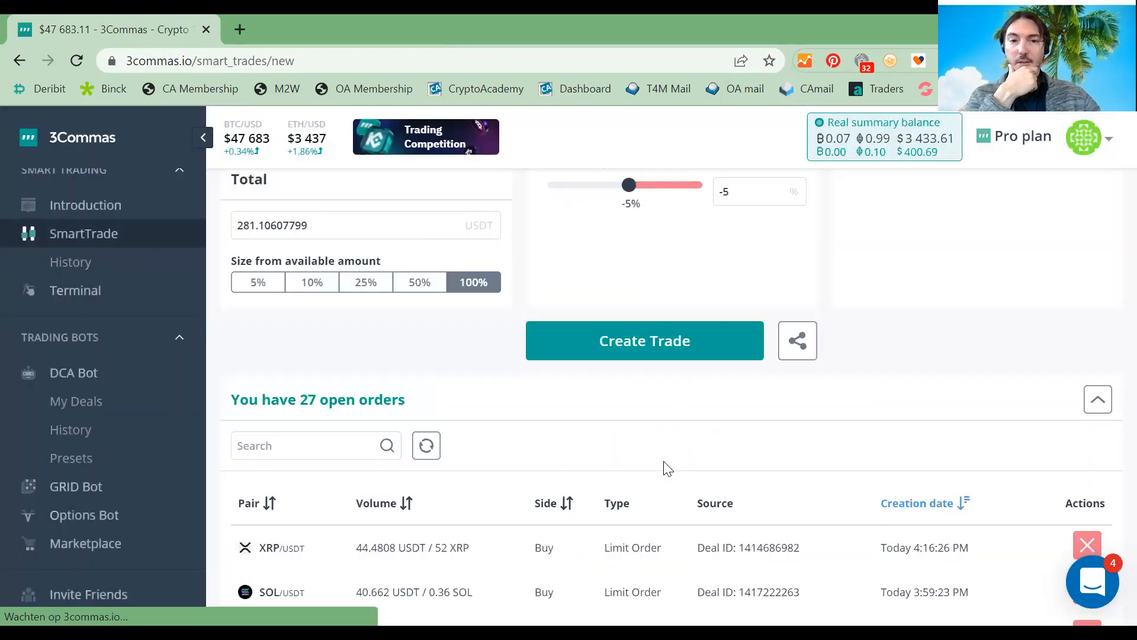
Reapply 100% of the currently available USDT as the order size and check the trade's units and total.
click(465, 282)
scroll(581, 355, up, 5)
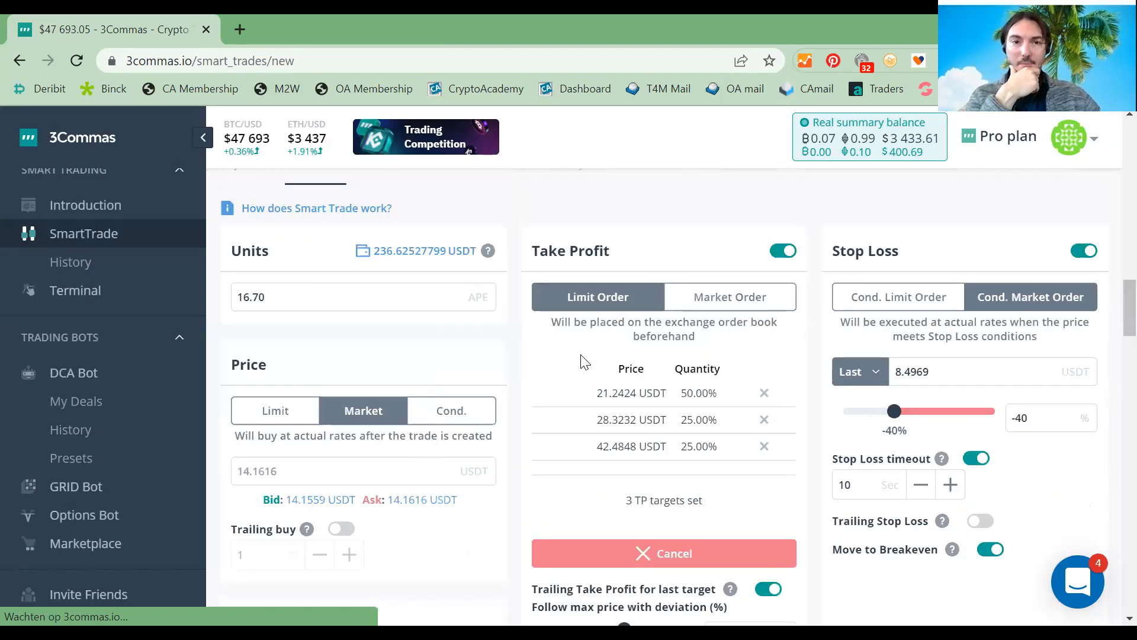
scroll(582, 359, down, 3)
scroll(379, 415, down, 2)
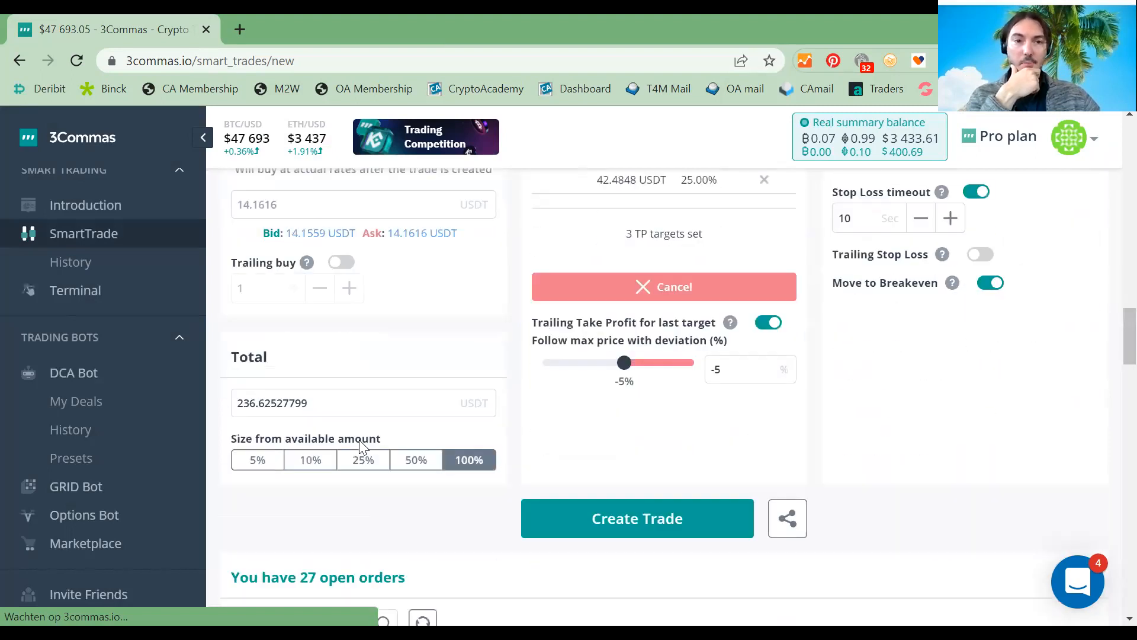
click(347, 409)
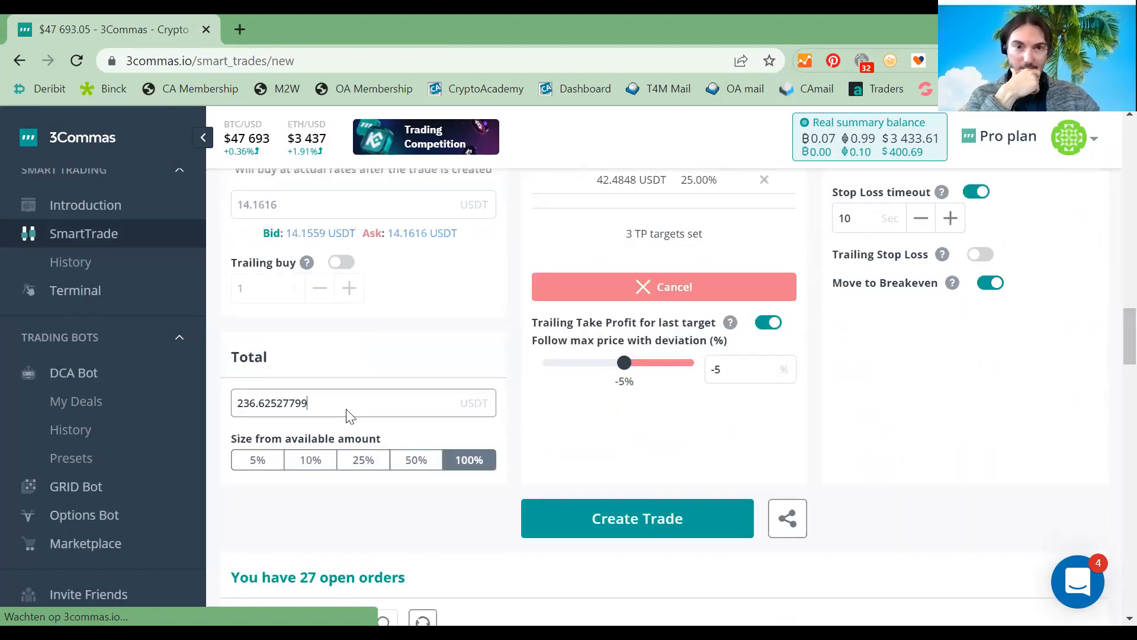
scroll(350, 414, up, 6)
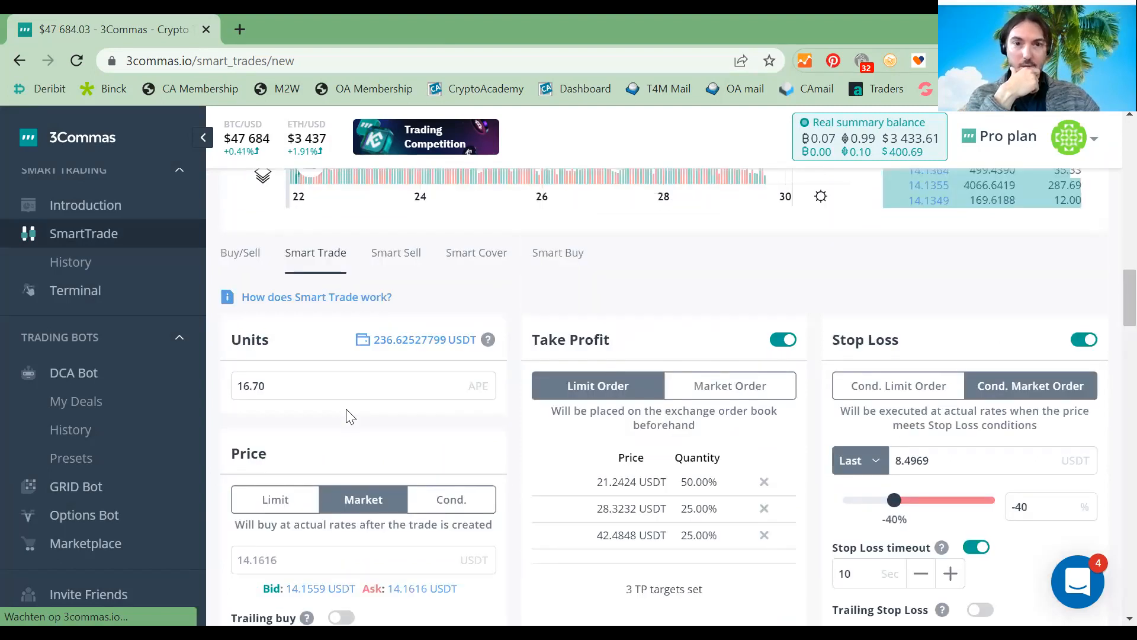
scroll(350, 416, down, 7)
click(468, 460)
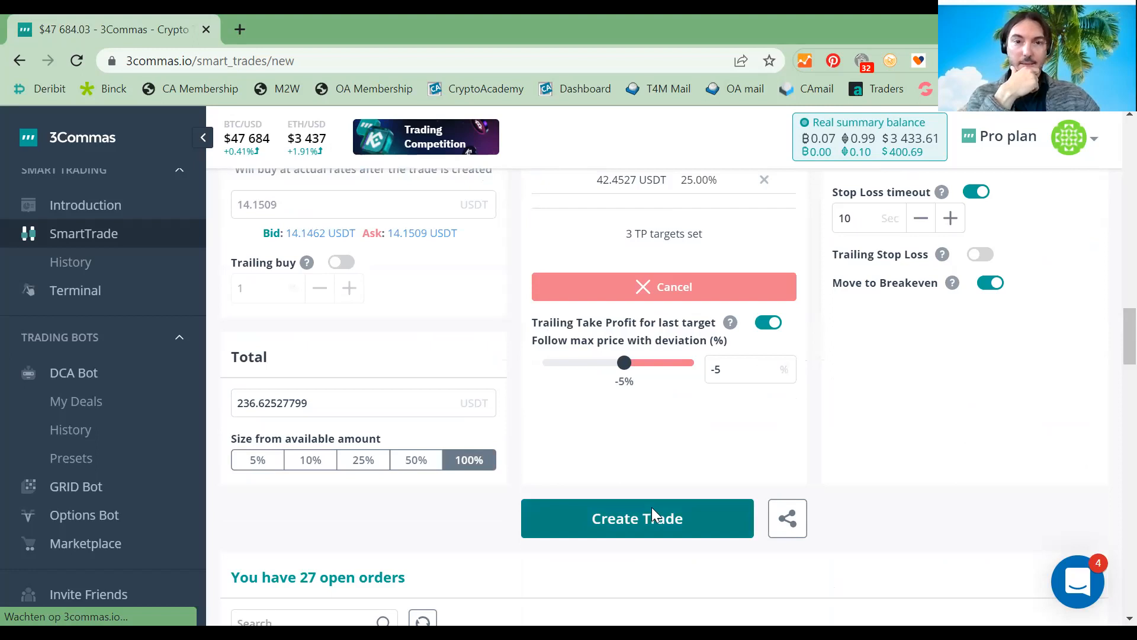
Create the APE/USDT Smart Trade with the refreshed order size and confirm the transaction.
click(640, 518)
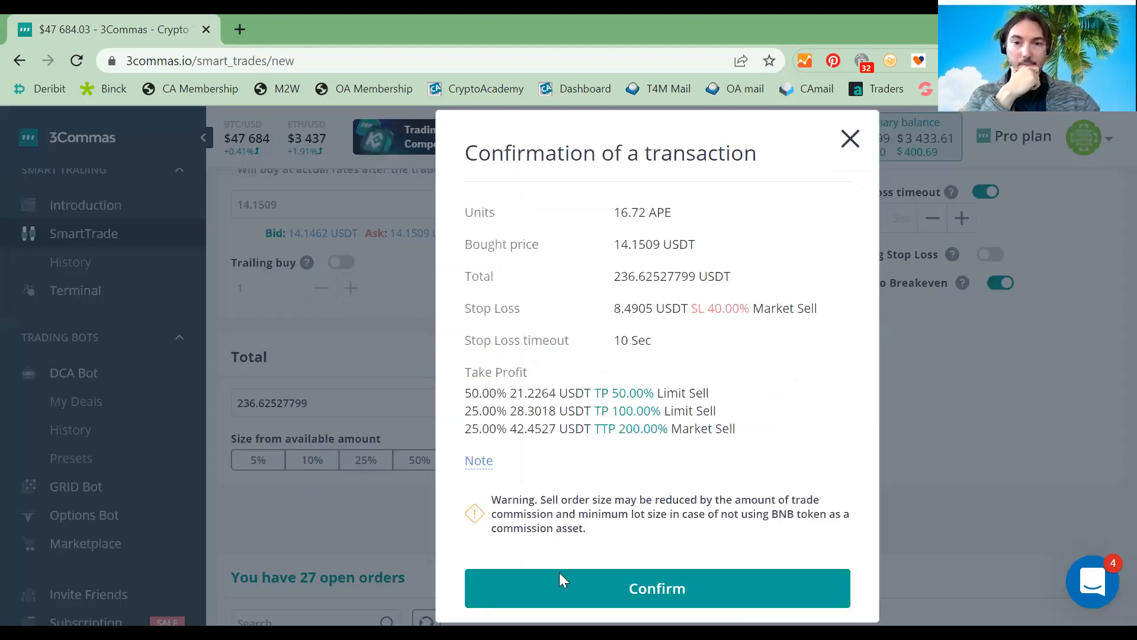
click(590, 588)
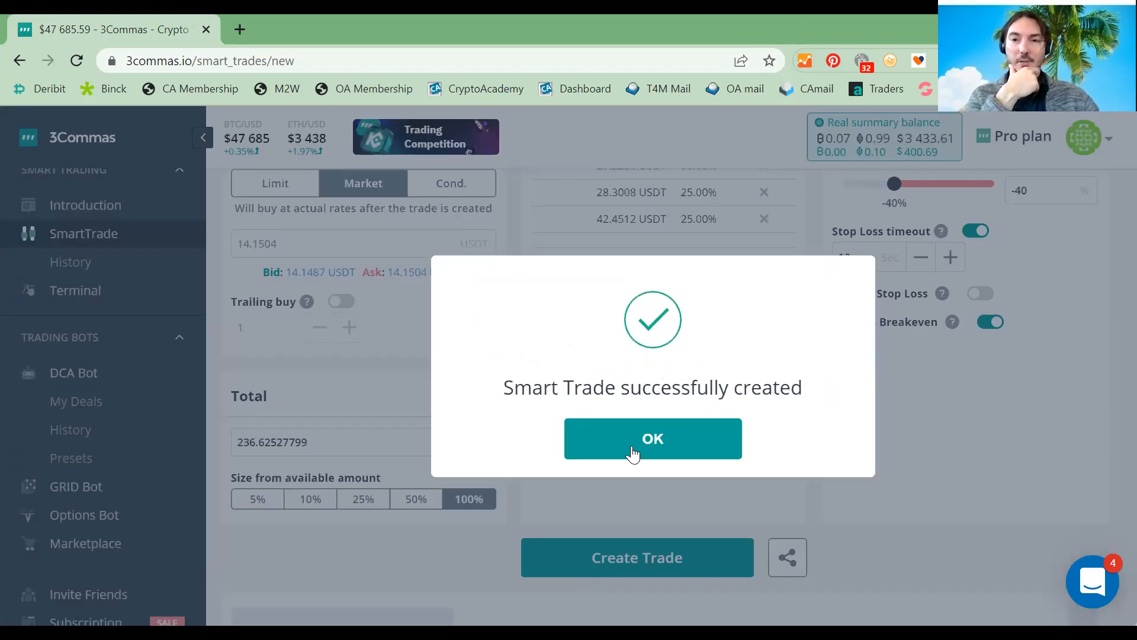
click(632, 447)
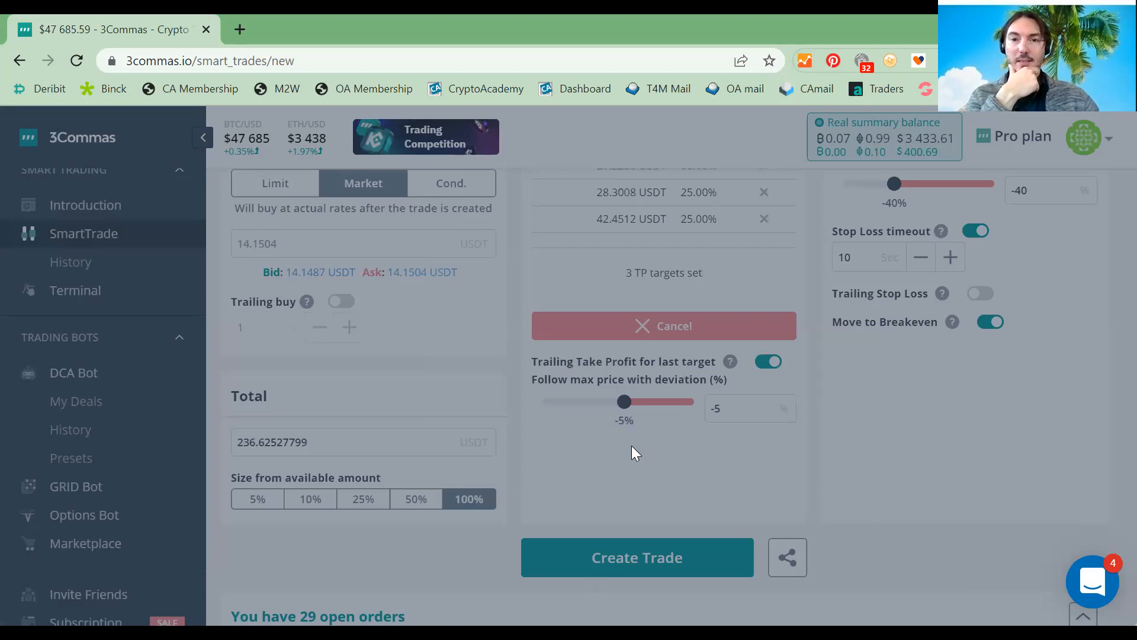
Review the APE/USDT sell orders among the open orders and the new trade in the active Smart Trades list.
scroll(648, 444, down, 3)
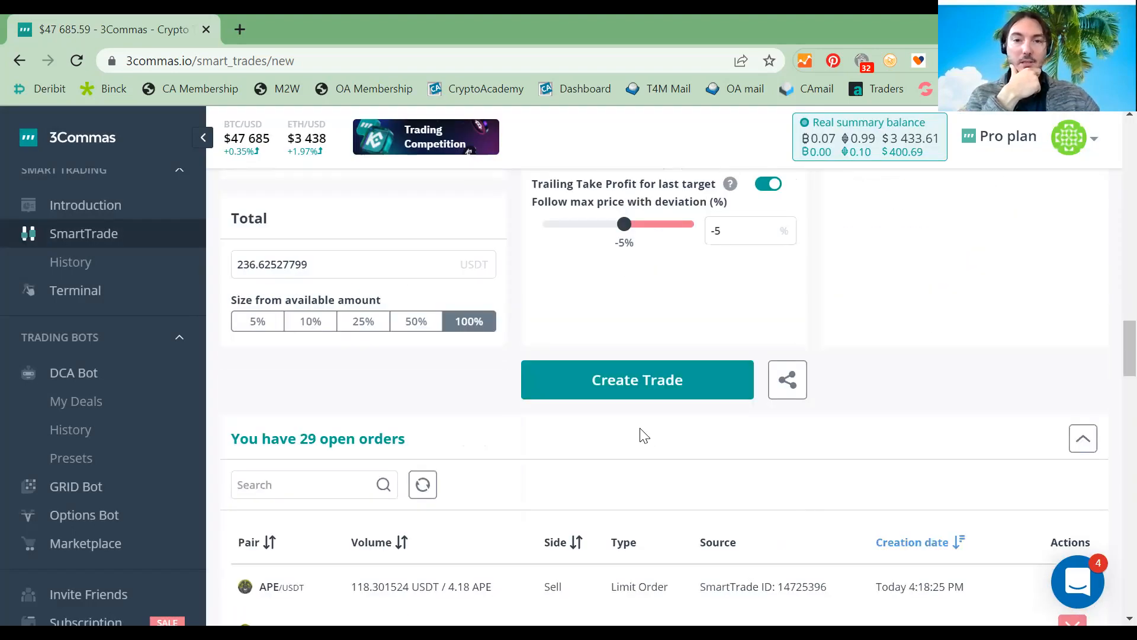
scroll(642, 435, down, 3)
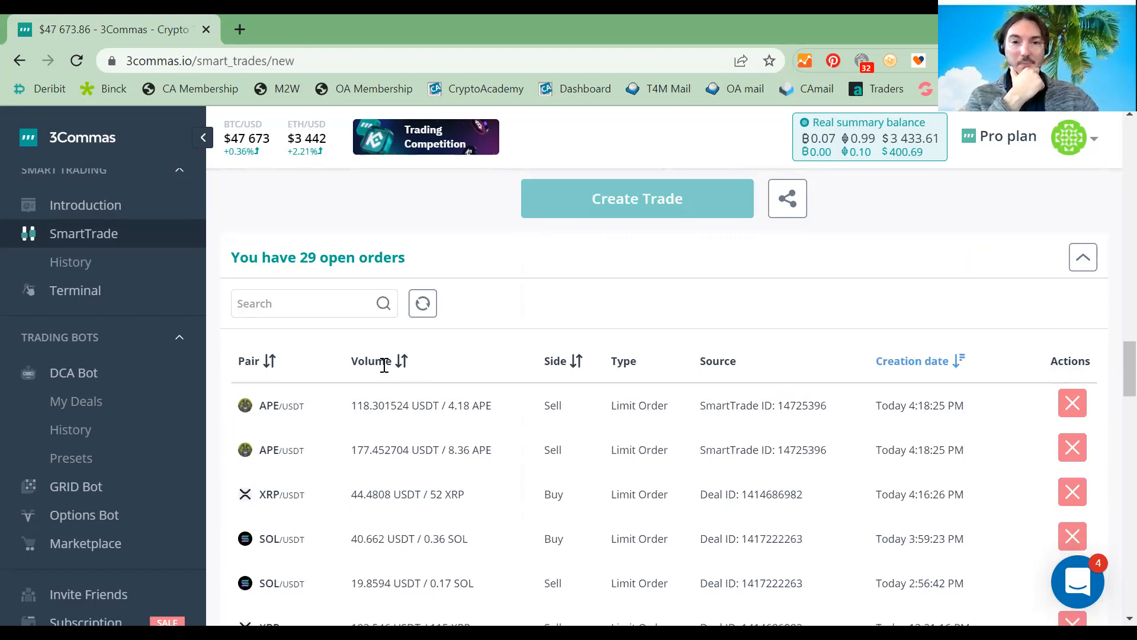
scroll(382, 363, down, 3)
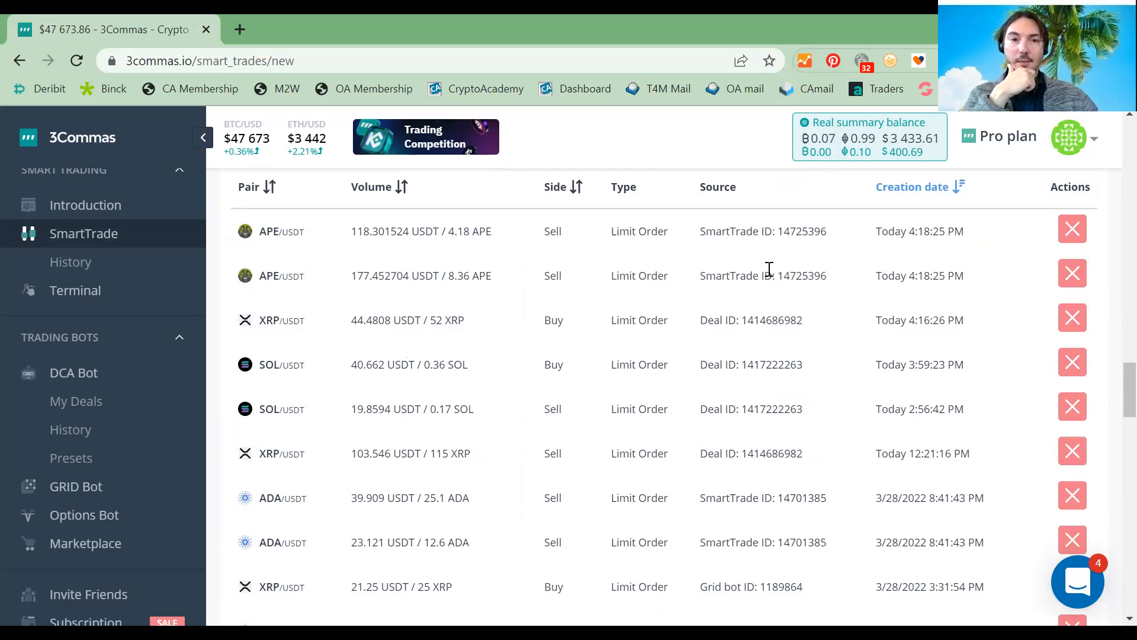
scroll(546, 330, down, 3)
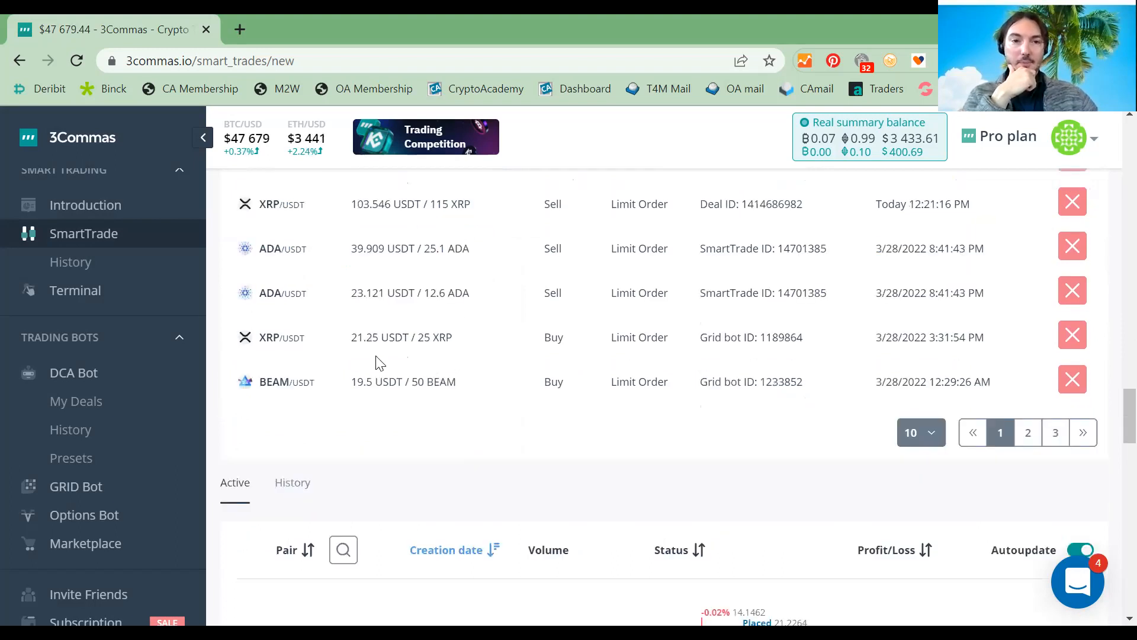
scroll(376, 360, down, 5)
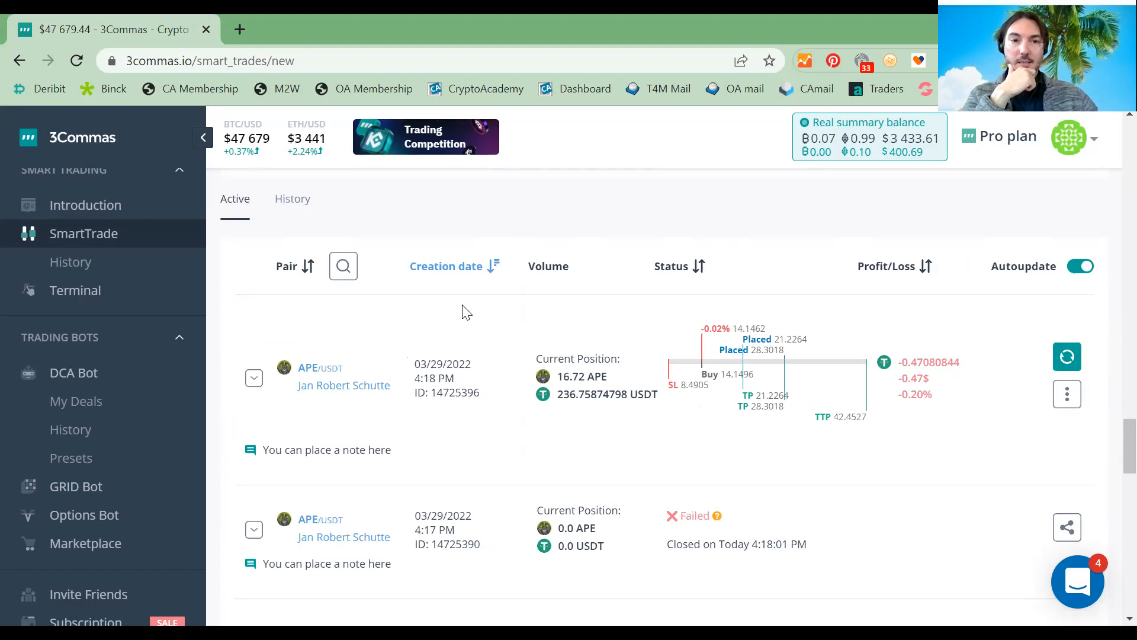
scroll(356, 302, down, 2)
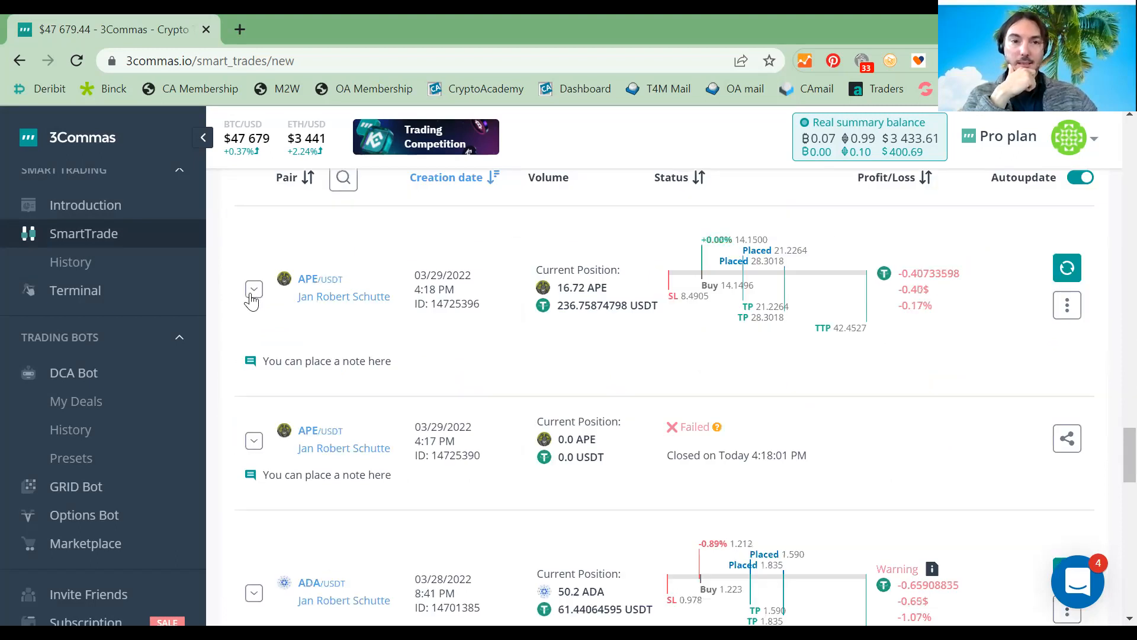
Expand the newest APE/USDT trade's details and review its entry price, stop loss, take profit and trailing take profit conditions, and buy steps.
click(253, 291)
click(253, 290)
click(253, 290)
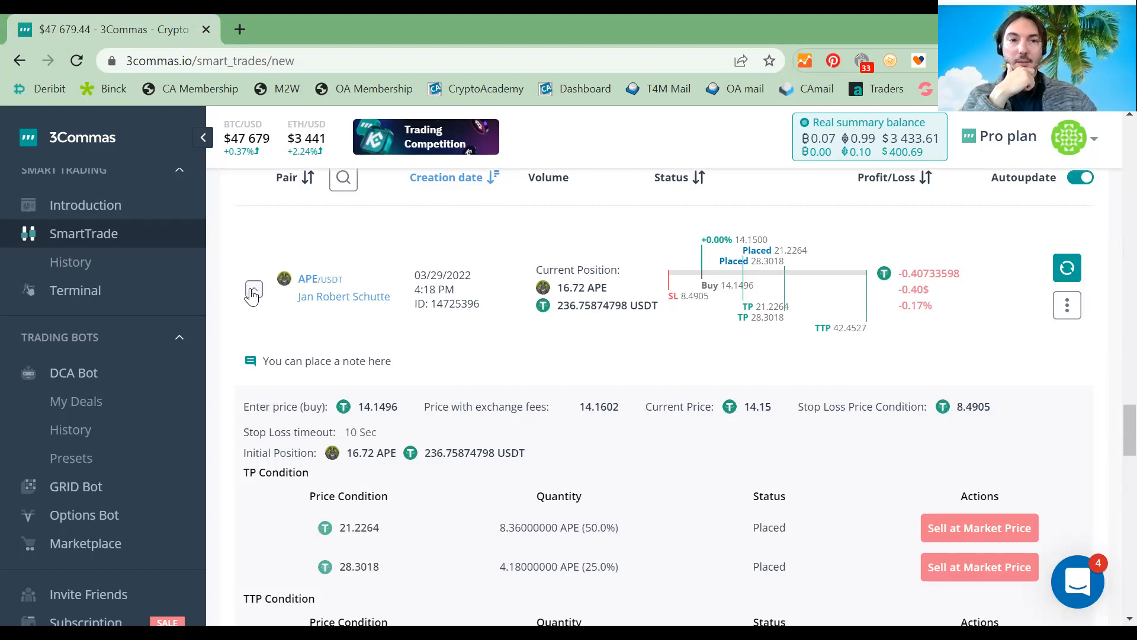
click(254, 290)
click(252, 293)
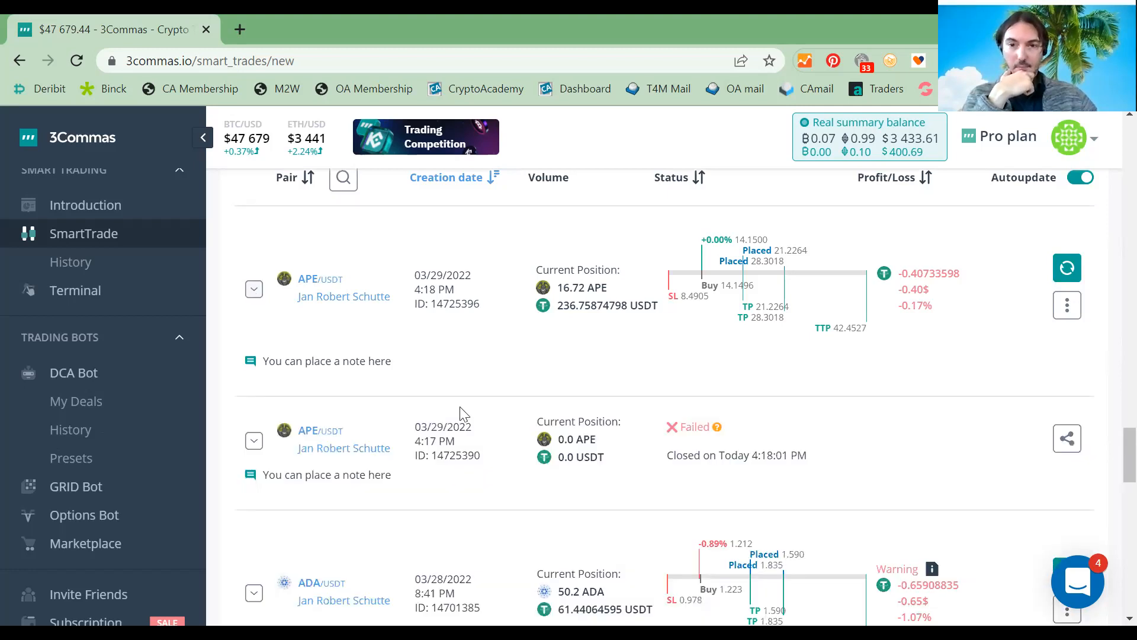
click(252, 291)
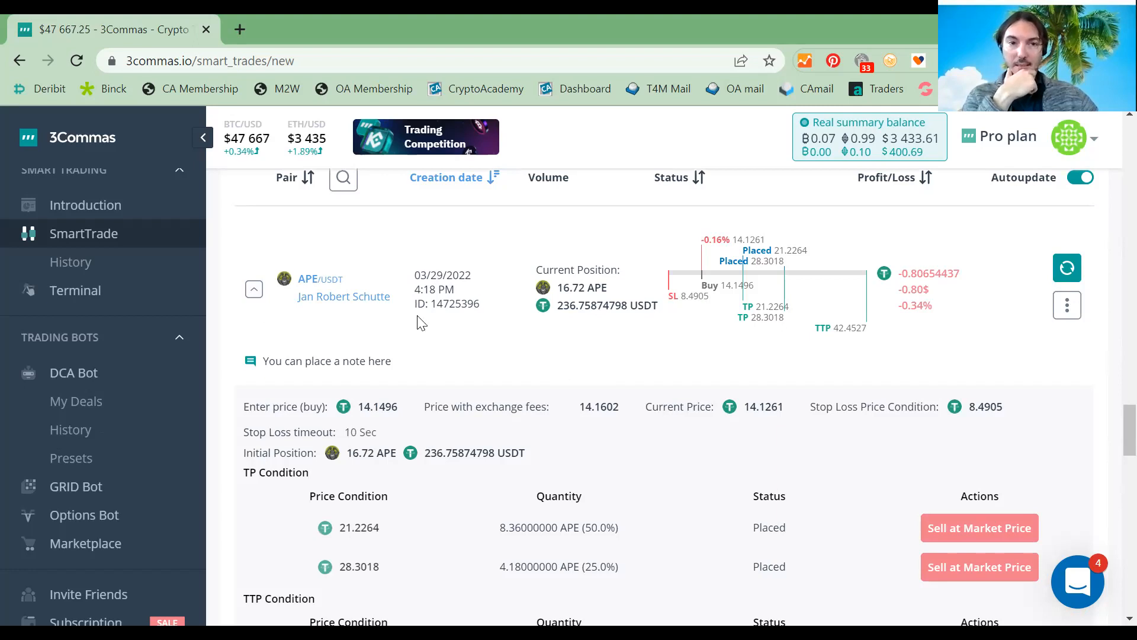
scroll(363, 323, down, 1)
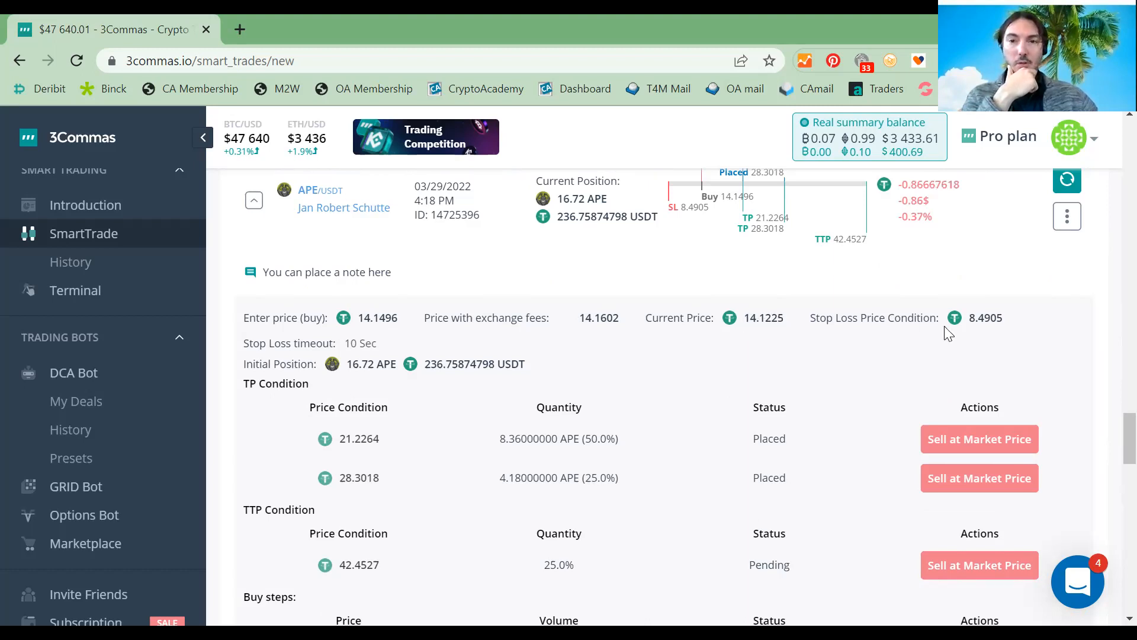
scroll(565, 372, down, 3)
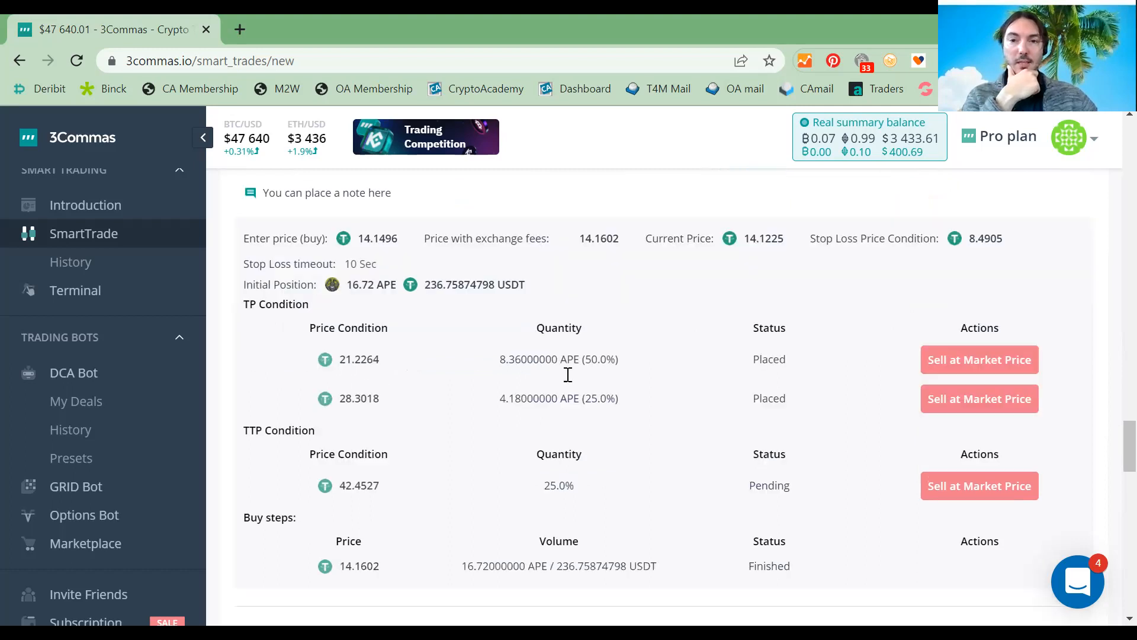
Open the APE/USDT trade's chart from its pair name and inspect the buy marker and the entry point on the latest candles.
scroll(379, 356, up, 6)
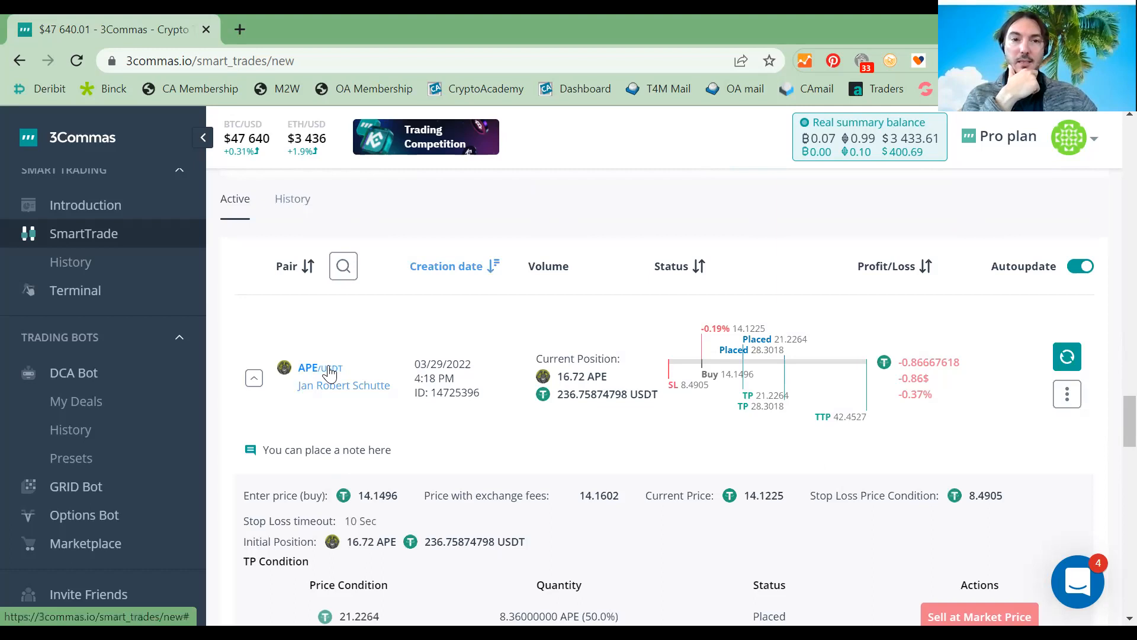
click(328, 372)
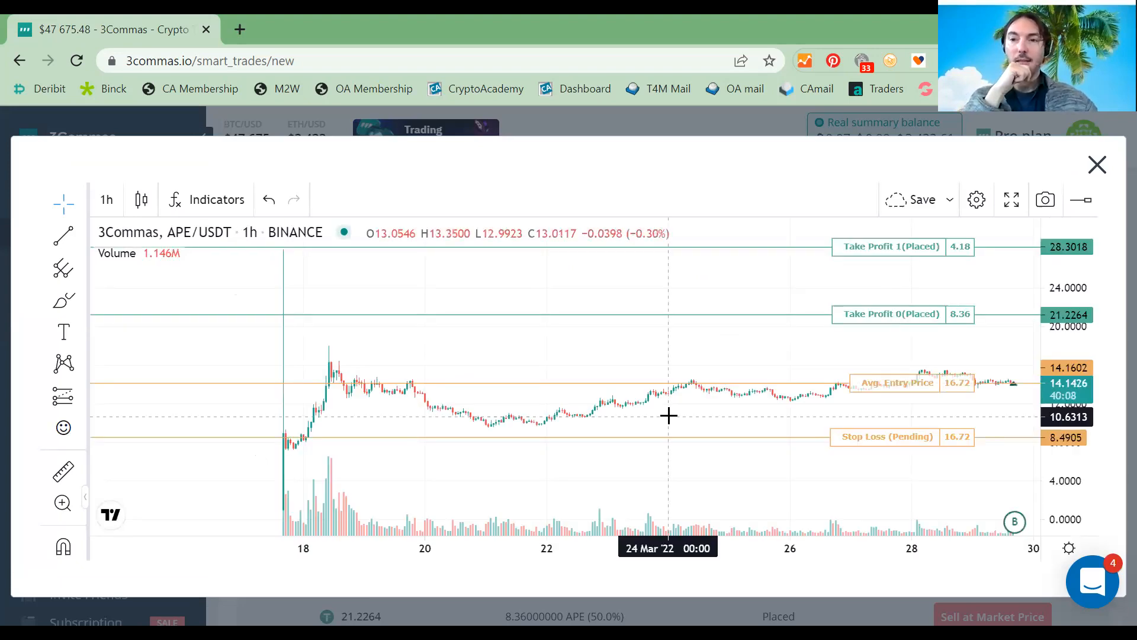
scroll(956, 403, up, 3)
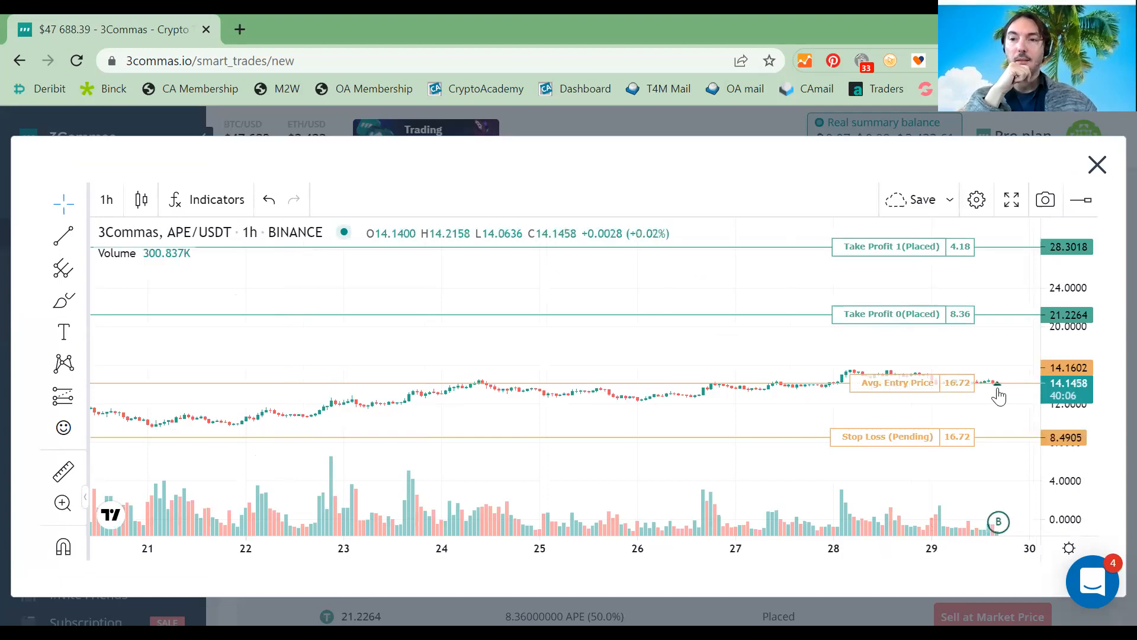
click(998, 523)
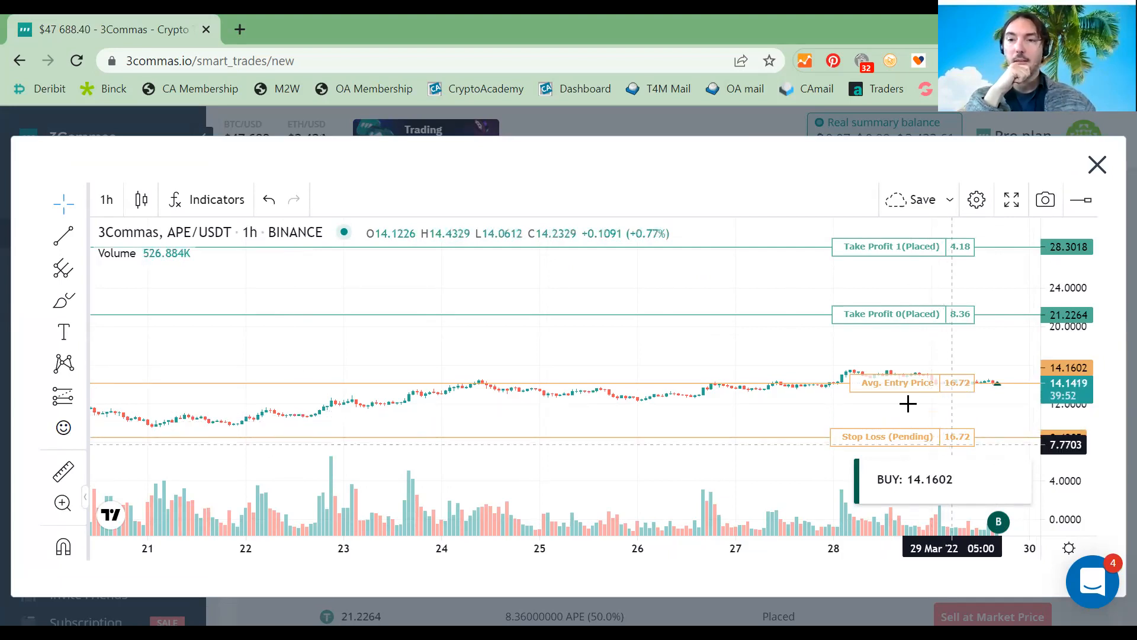
click(996, 388)
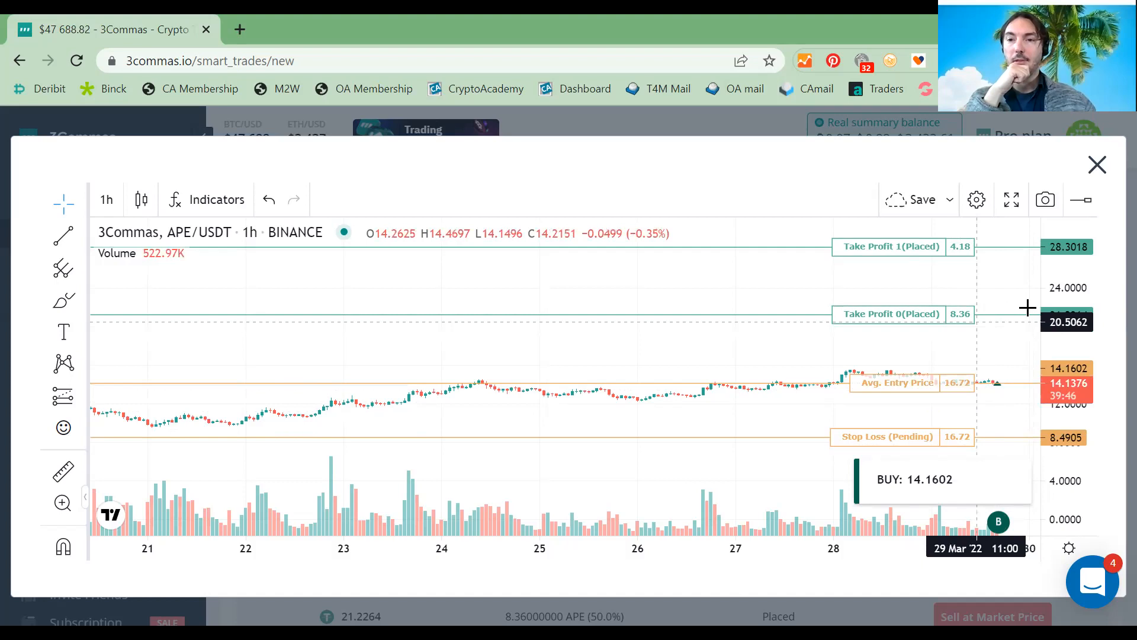
Rescale the chart's price axis to examine all levels from the stop loss up to the trailing take profit, and close the chart.
drag(1065, 340, 1058, 231)
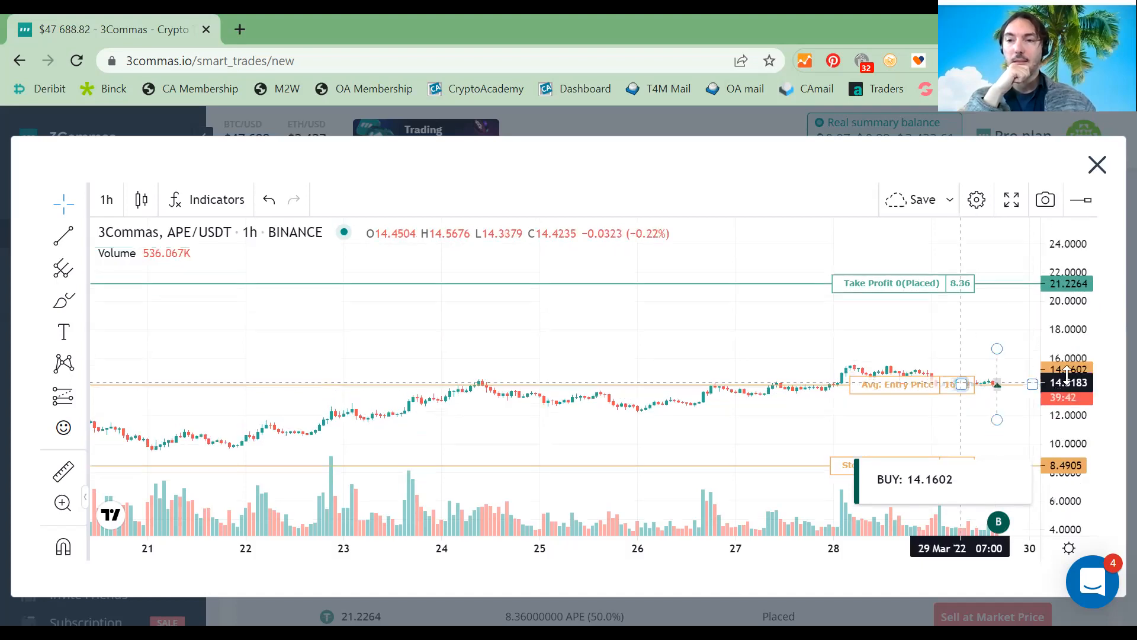
drag(1077, 343, 1112, 483)
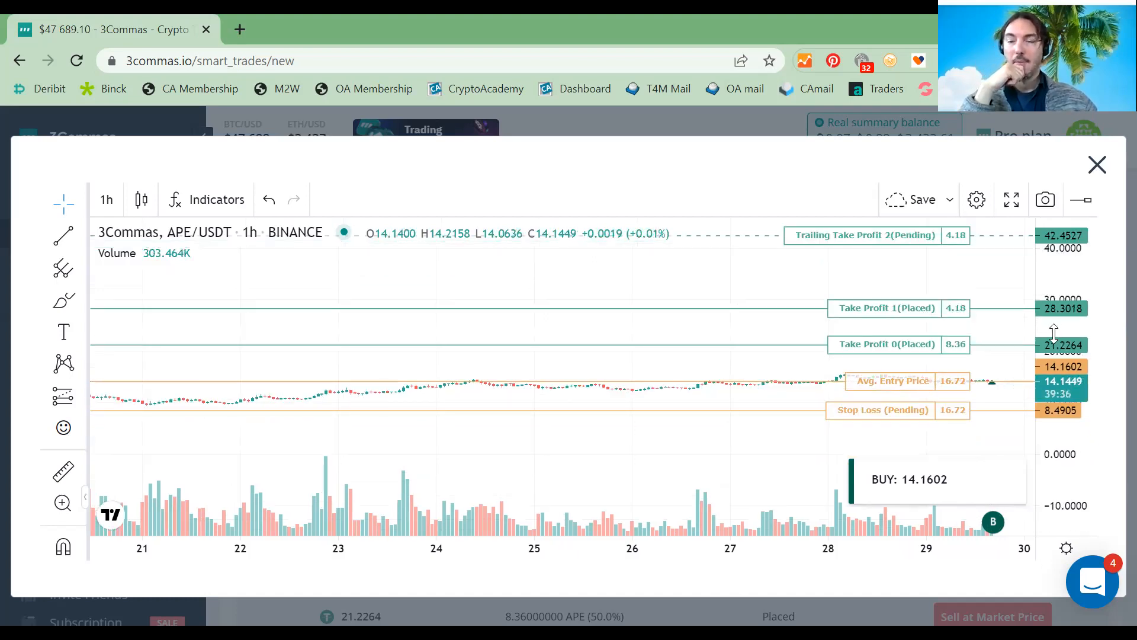
scroll(1054, 332, up, 3)
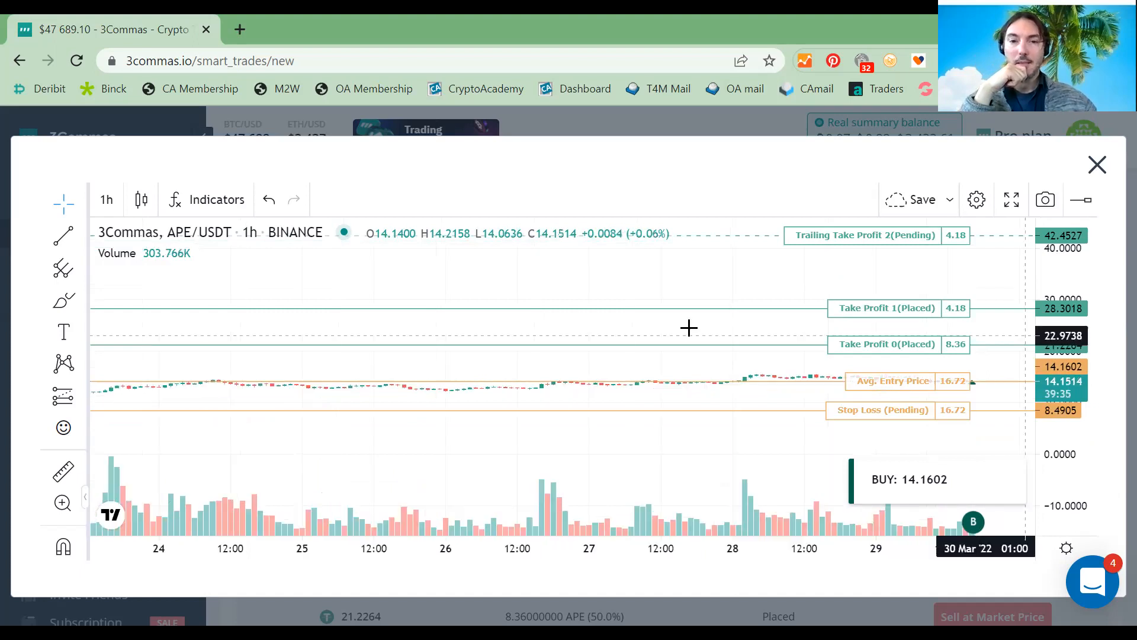
click(1096, 165)
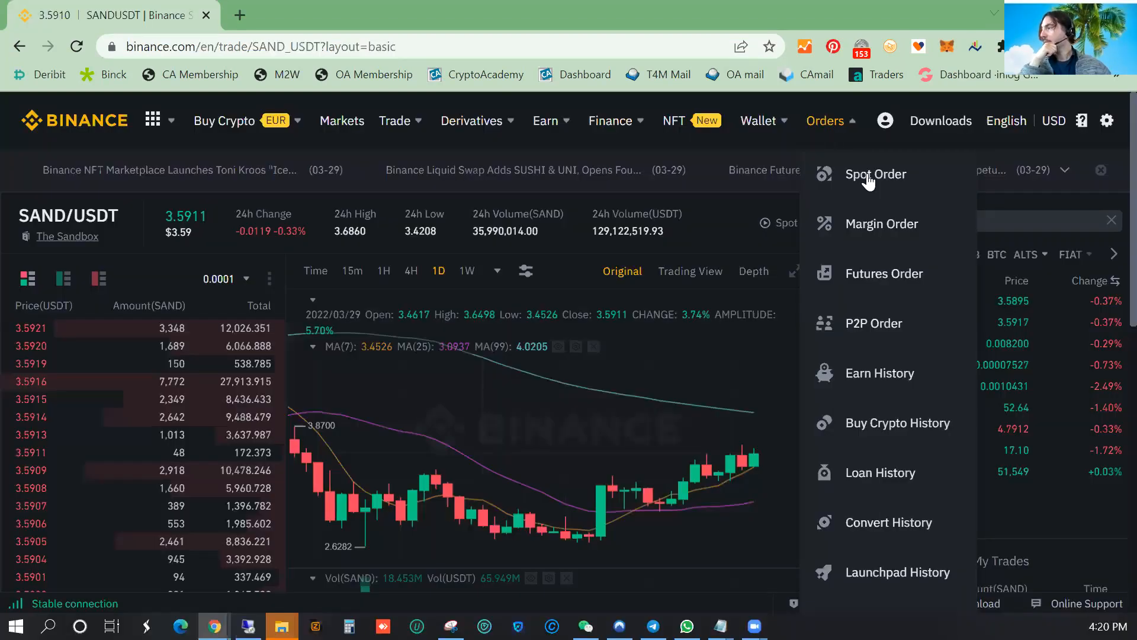
Switch to Binance and review the APE/USDT sell orders among the spot open orders and the APE/USDT buy's fee in the trade history.
click(865, 181)
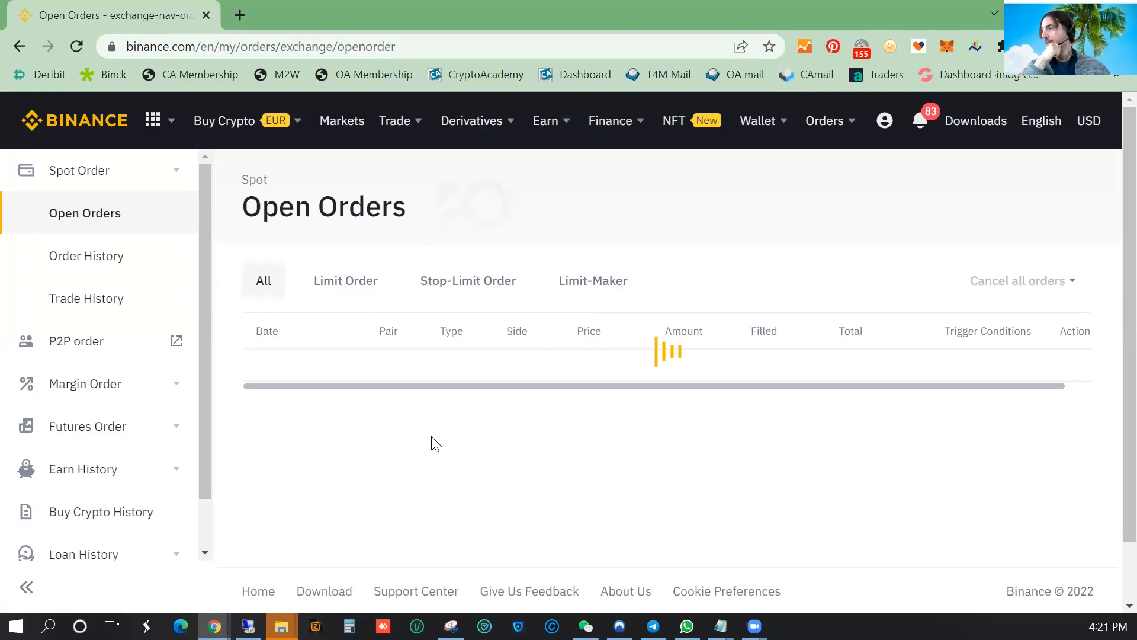
scroll(431, 426, down, 1)
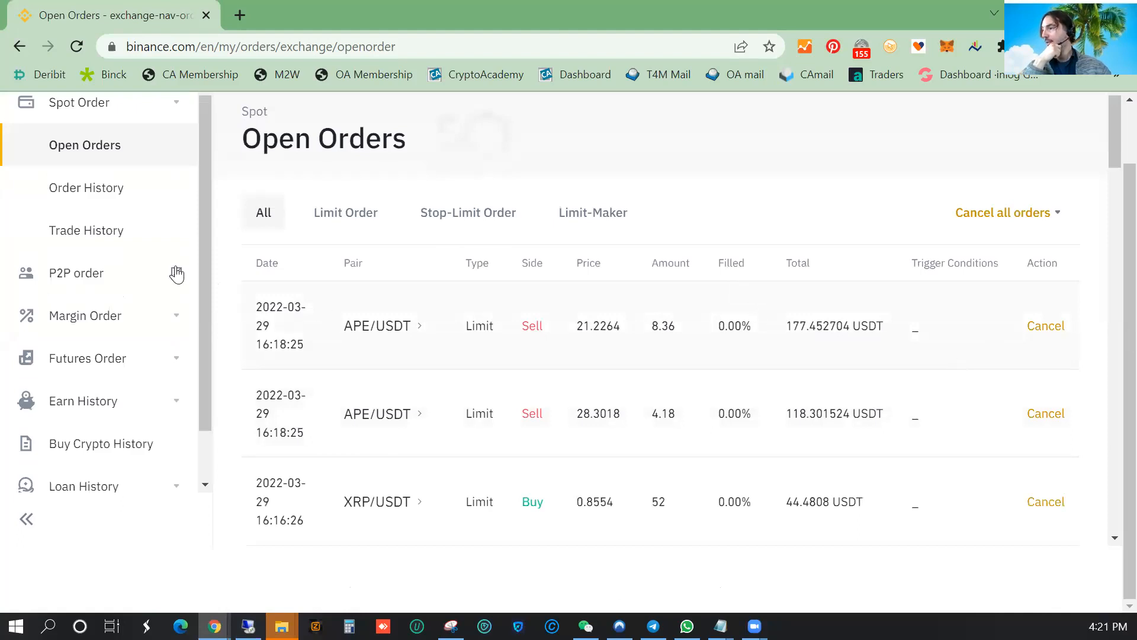
scroll(93, 286, up, 2)
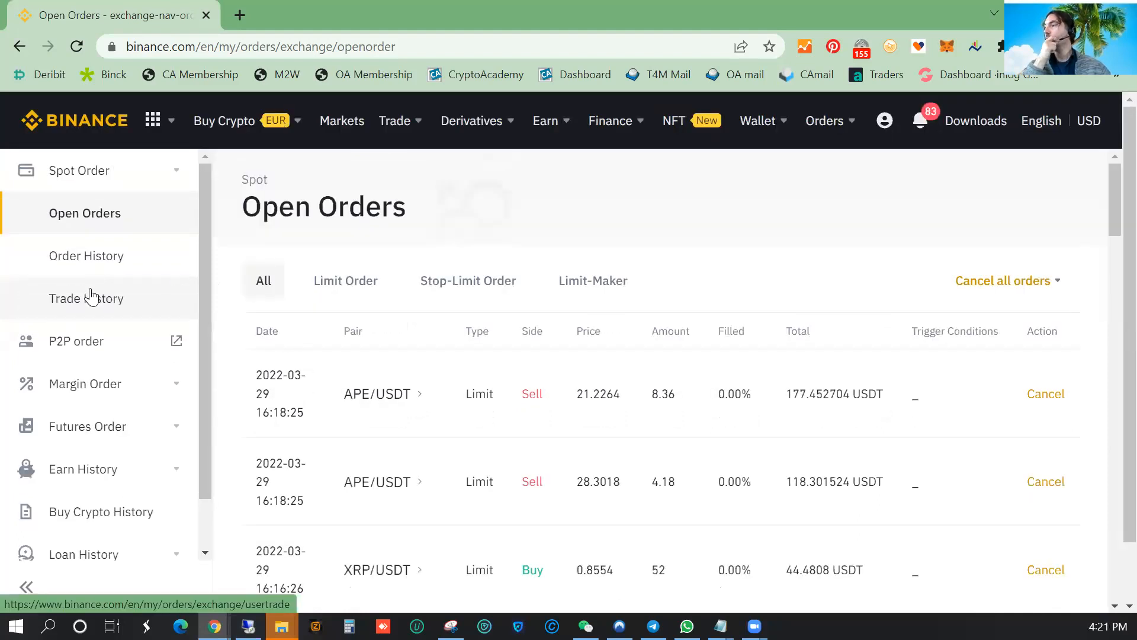
click(93, 297)
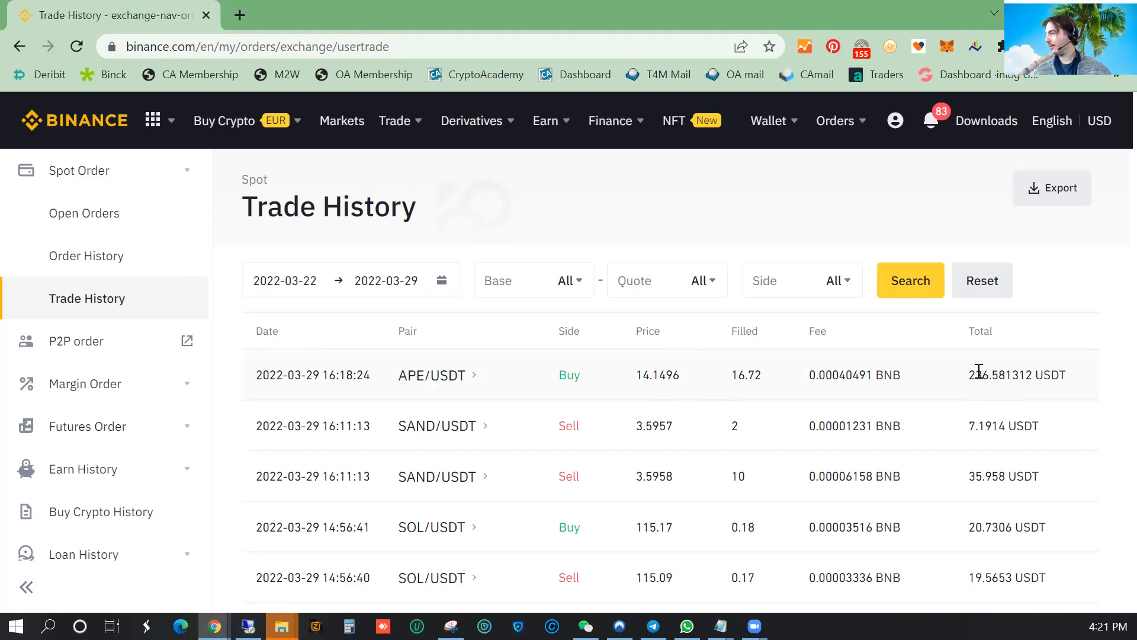
drag(909, 386, 807, 388)
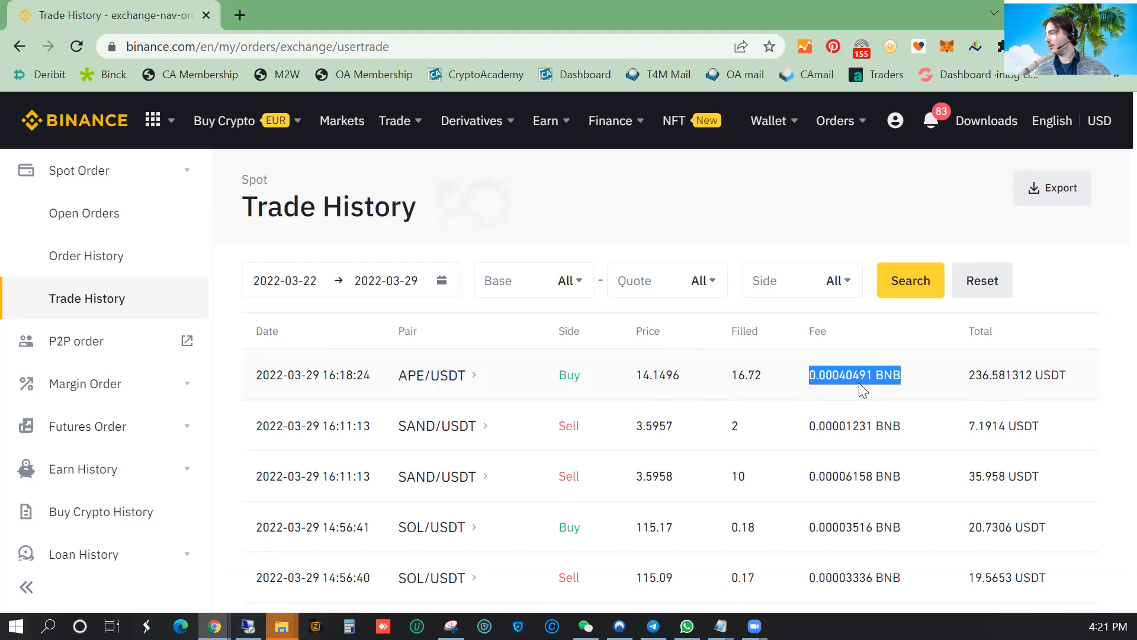